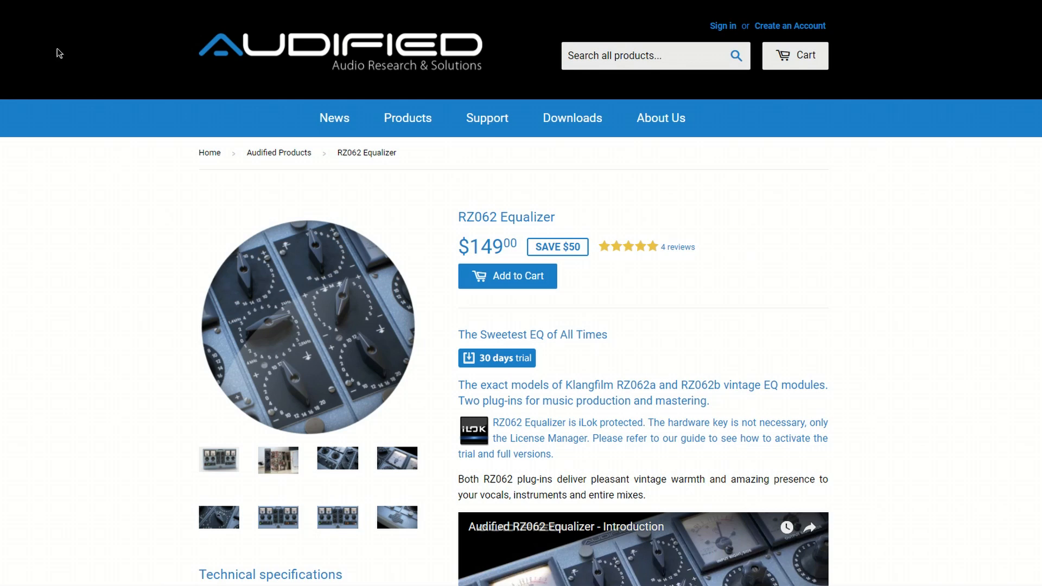
Look over the RZ062 Equalizer product page on the Audified website
scroll(203, 162, down, 10)
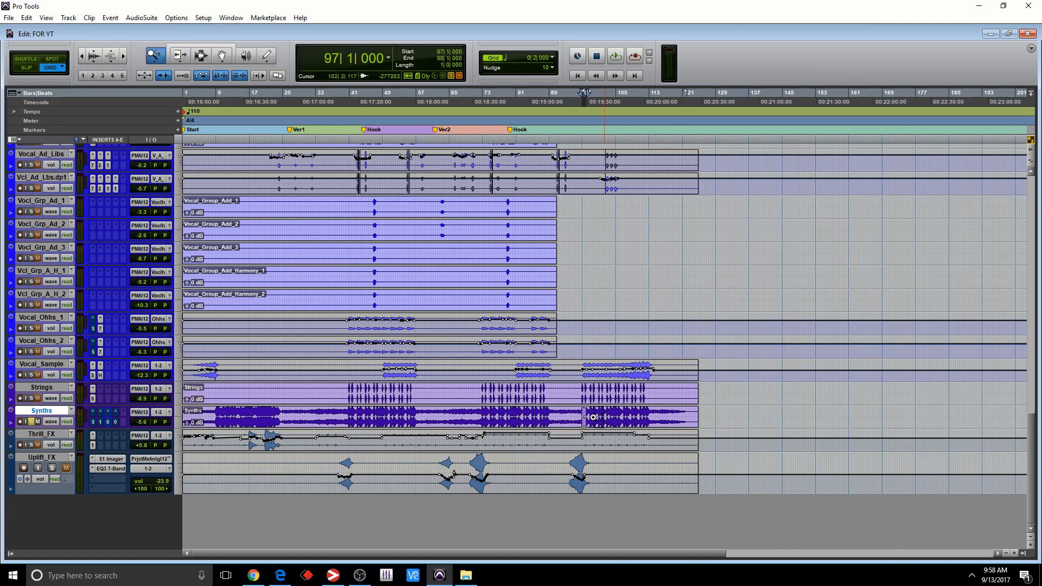
In Pro Tools, open the RZ062a Equalizer inserted on the Synths track
scroll(573, 422, up, 5)
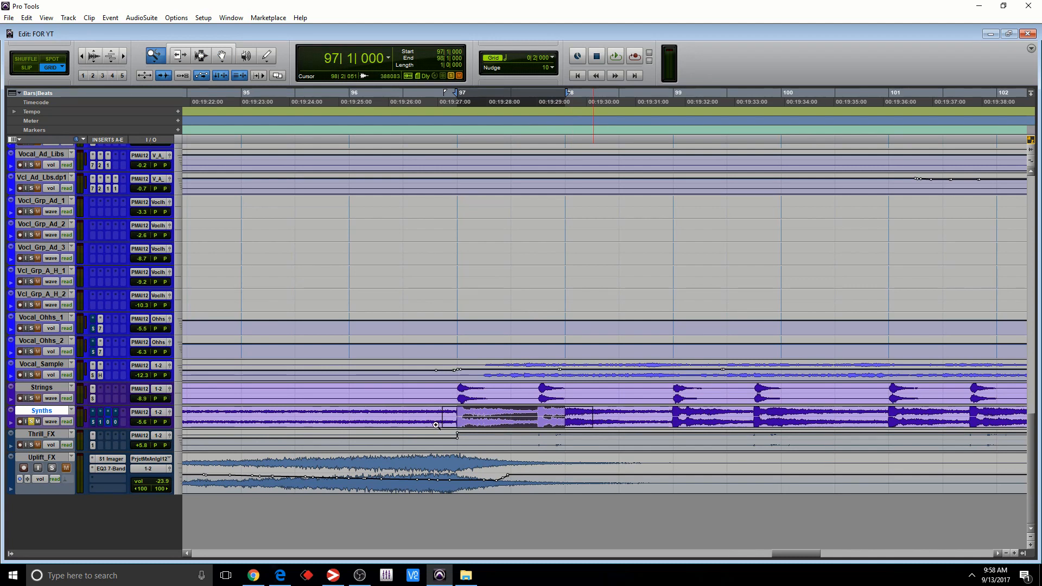
scroll(431, 423, up, 3)
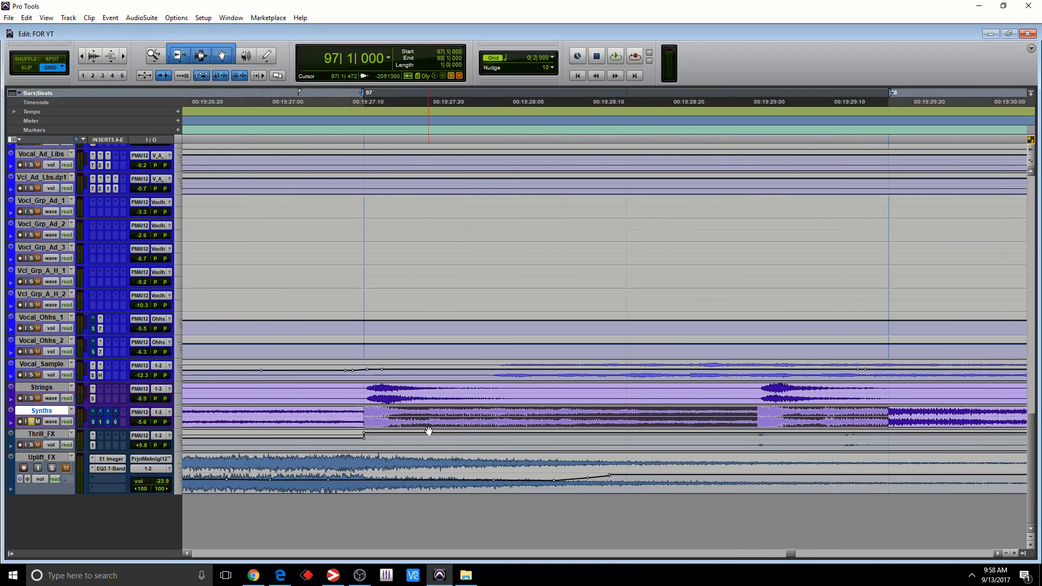
click(108, 422)
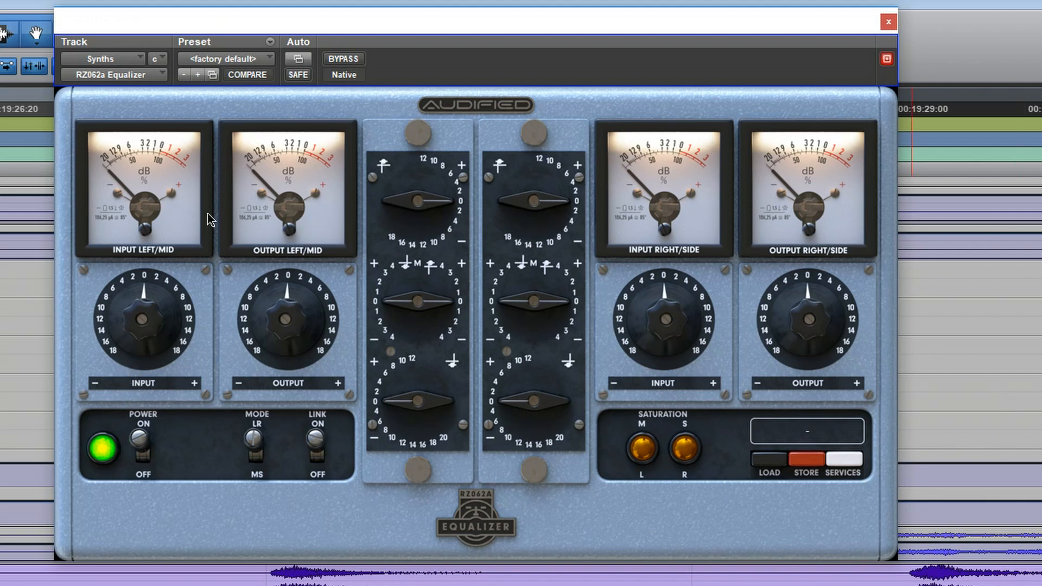
Try the equalizer's power switch off and on, and its mode switch at MS and back at LR
click(145, 455)
click(143, 461)
click(254, 441)
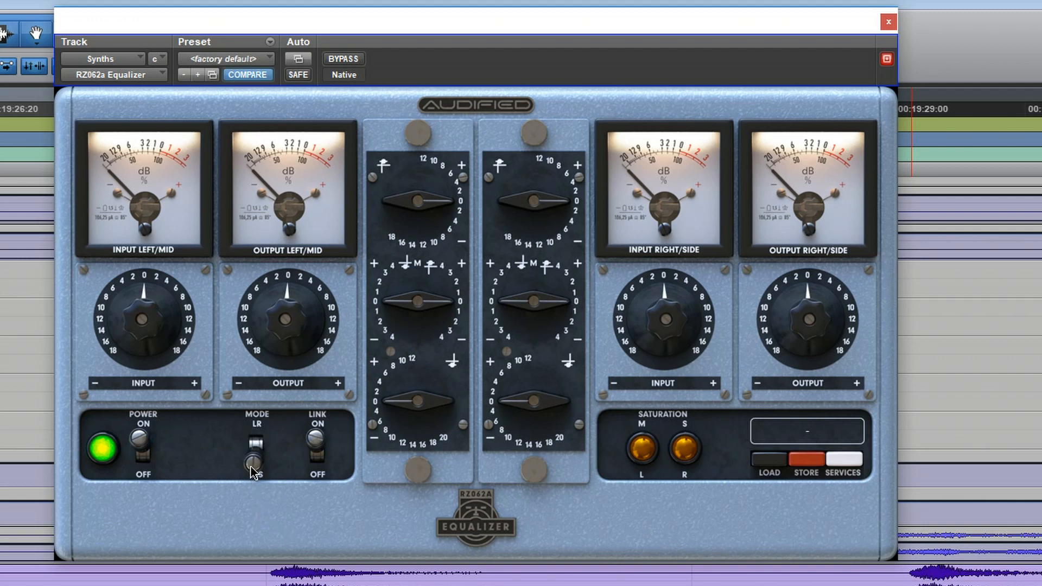
click(253, 472)
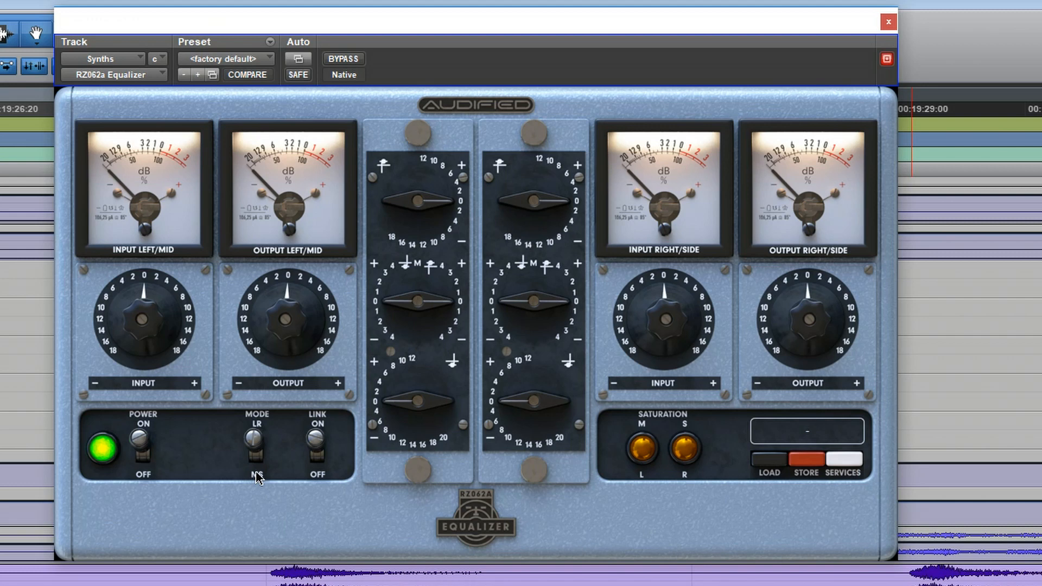
Try the equalizer with channel linking off, returning the link switch to on each time
click(318, 450)
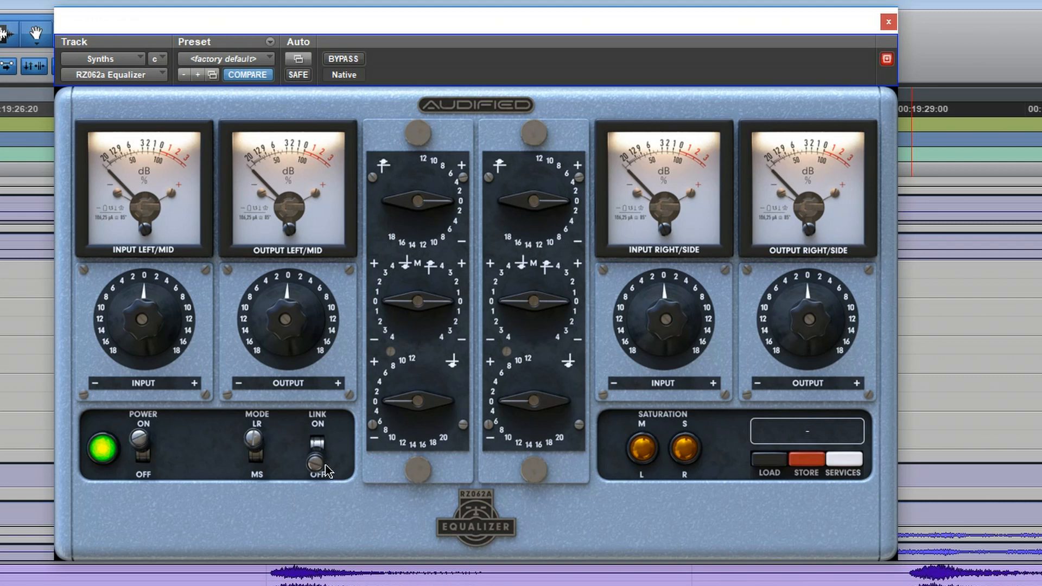
click(309, 465)
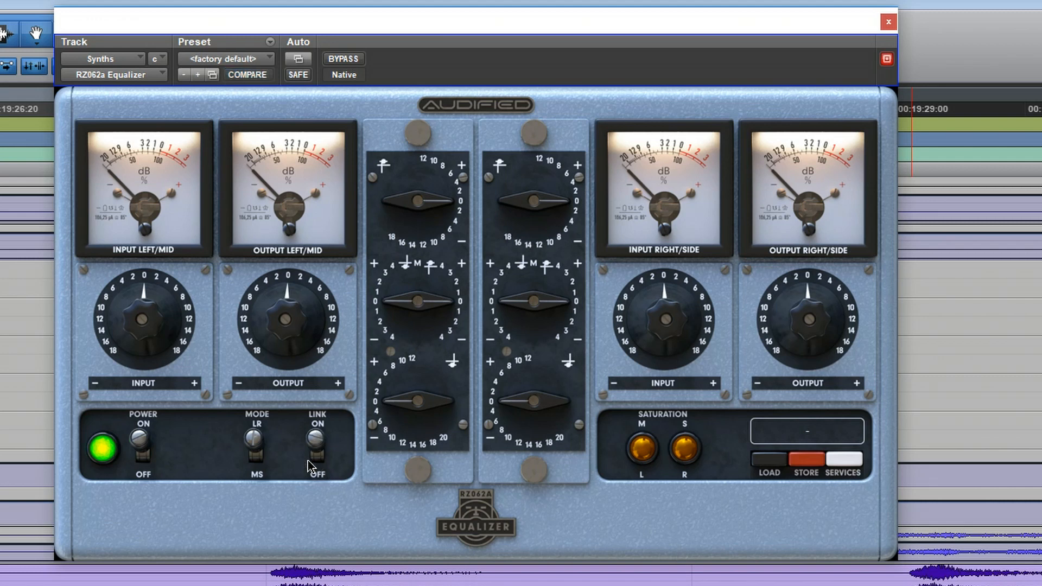
click(319, 448)
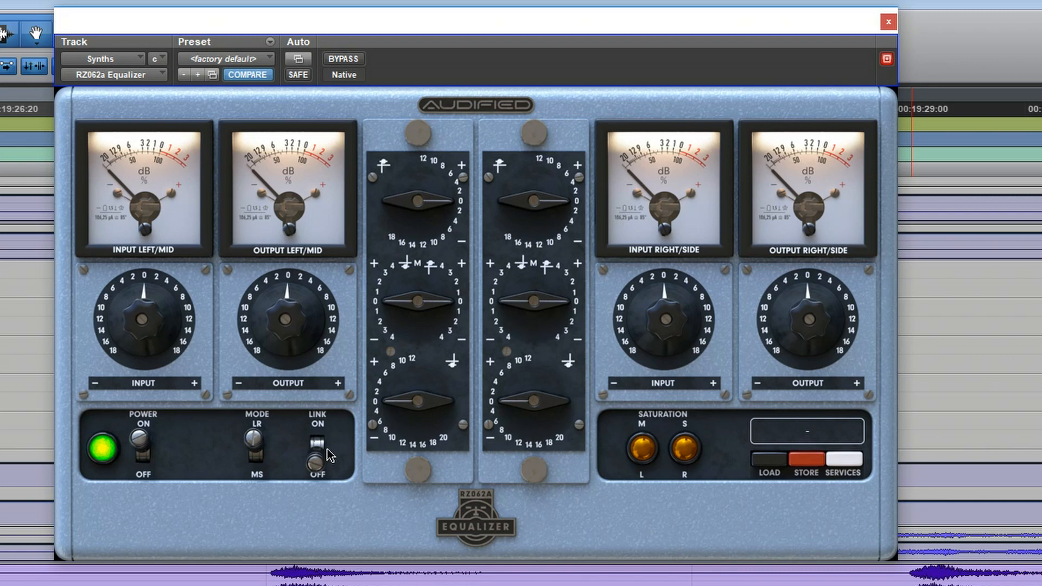
click(317, 462)
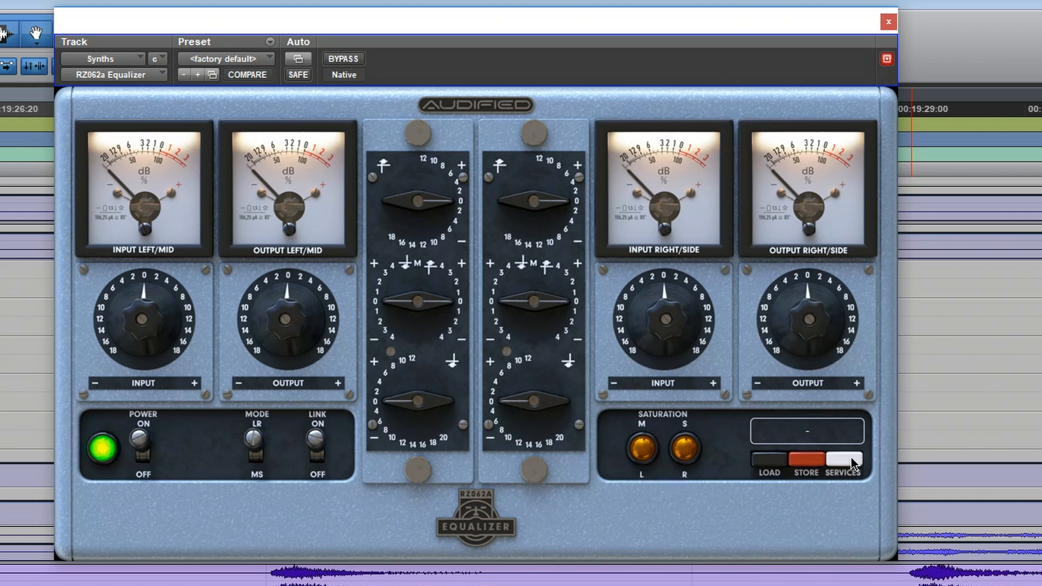
Open the equalizer's calibration setting from its services and accept it
click(852, 462)
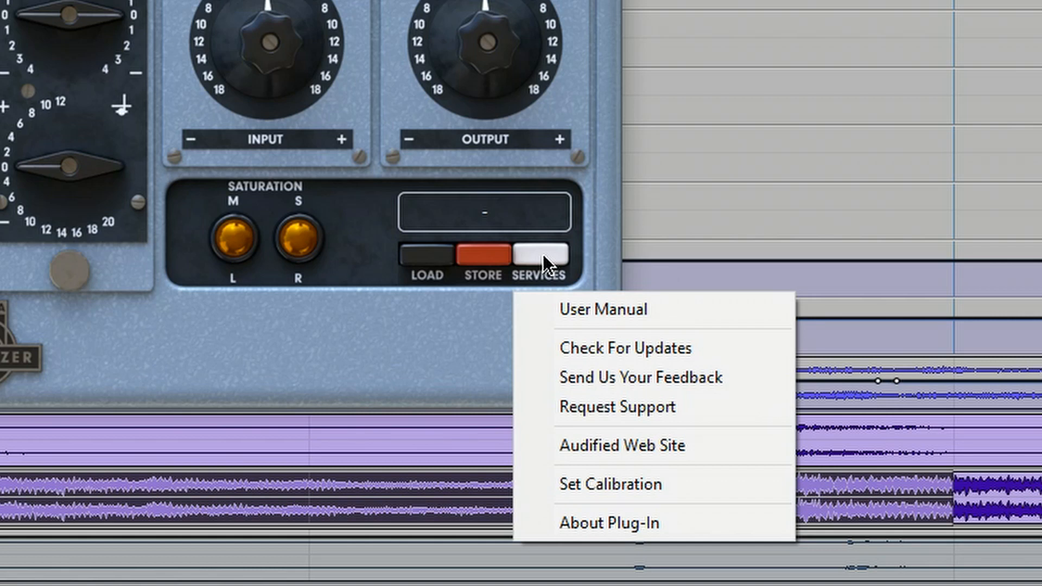
click(738, 478)
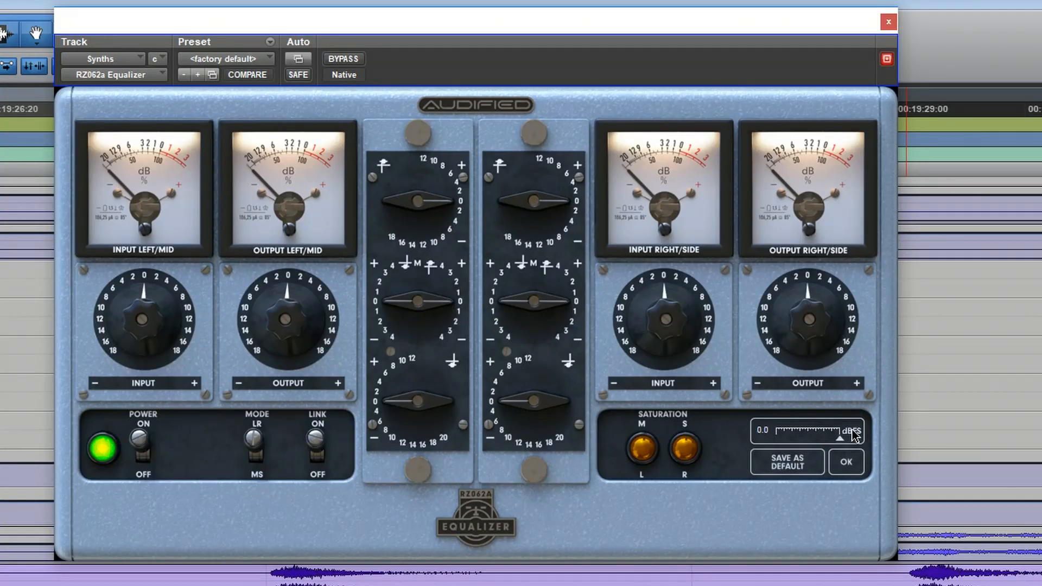
mouse_move(839, 440)
mouse_down()
mouse_move(798, 444)
mouse_move(841, 444)
mouse_up()
click(846, 463)
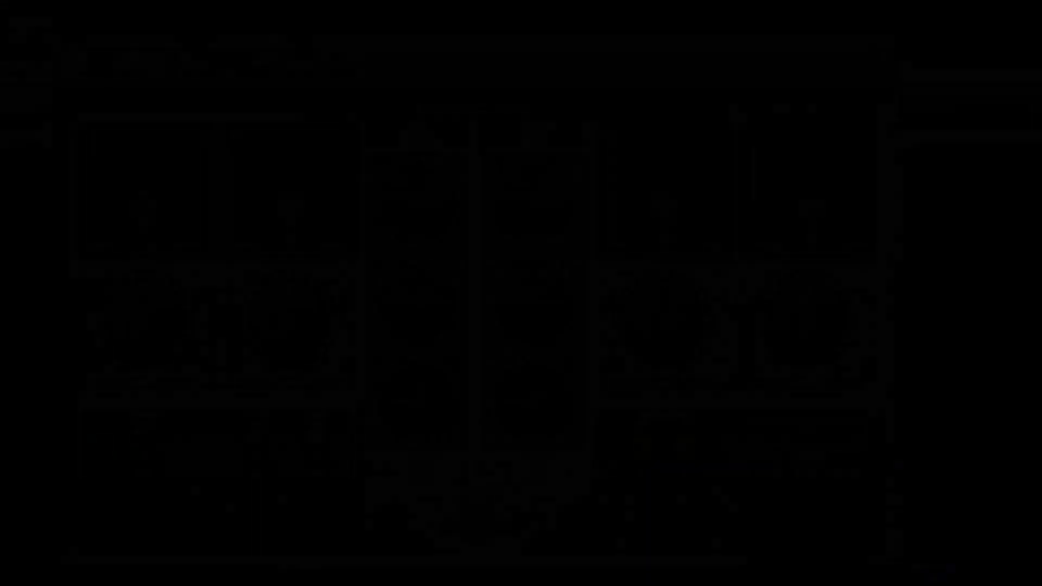
click(769, 459)
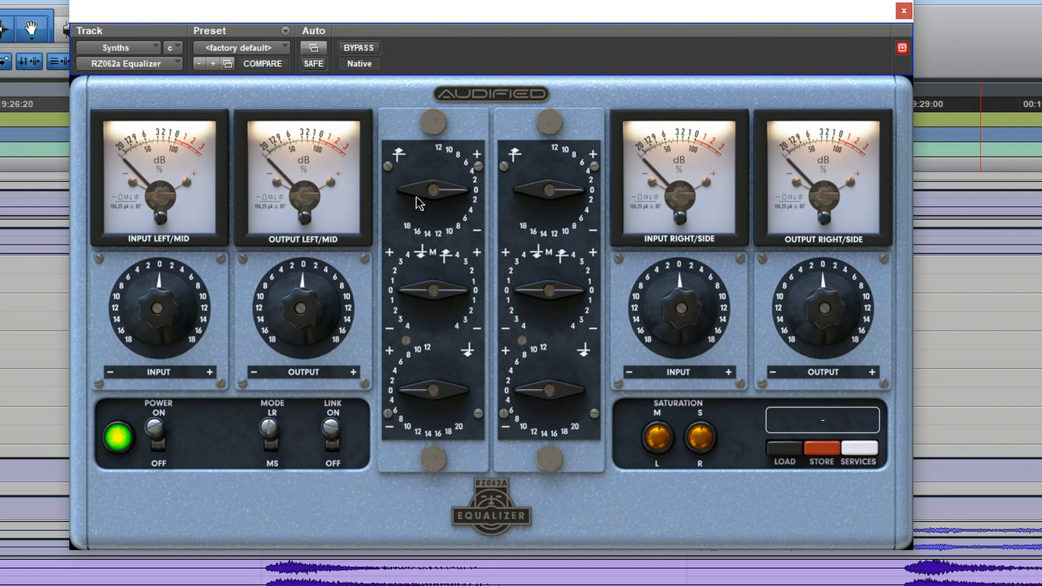
Try out the linked treble and mid controls of the RZ062a, resetting each one to 0
drag(416, 198, 468, 251)
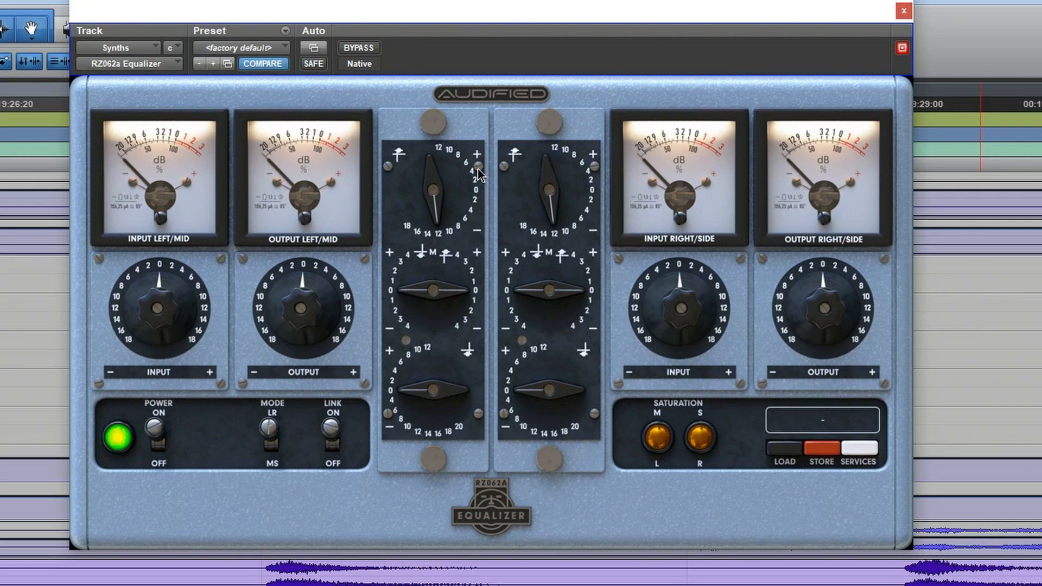
double_click(419, 203)
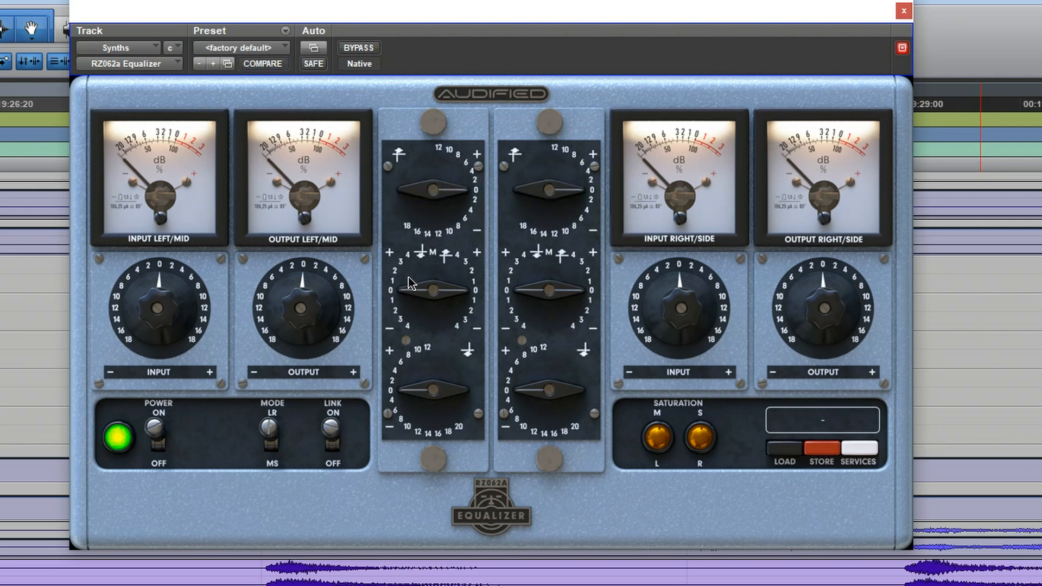
mouse_move(410, 286)
mouse_down()
mouse_move(460, 153)
mouse_move(380, 348)
mouse_move(421, 295)
mouse_up()
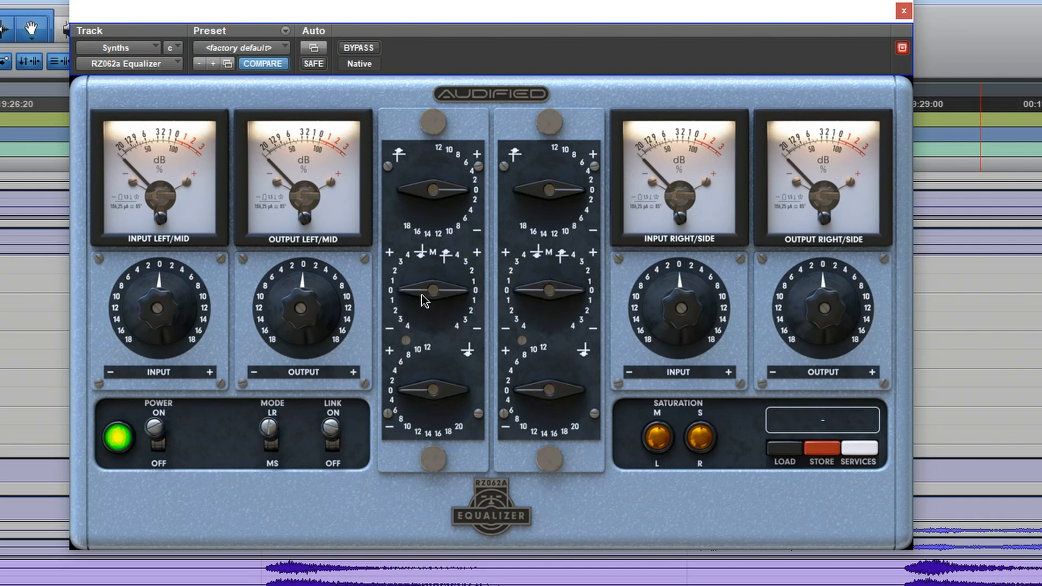
double_click(422, 293)
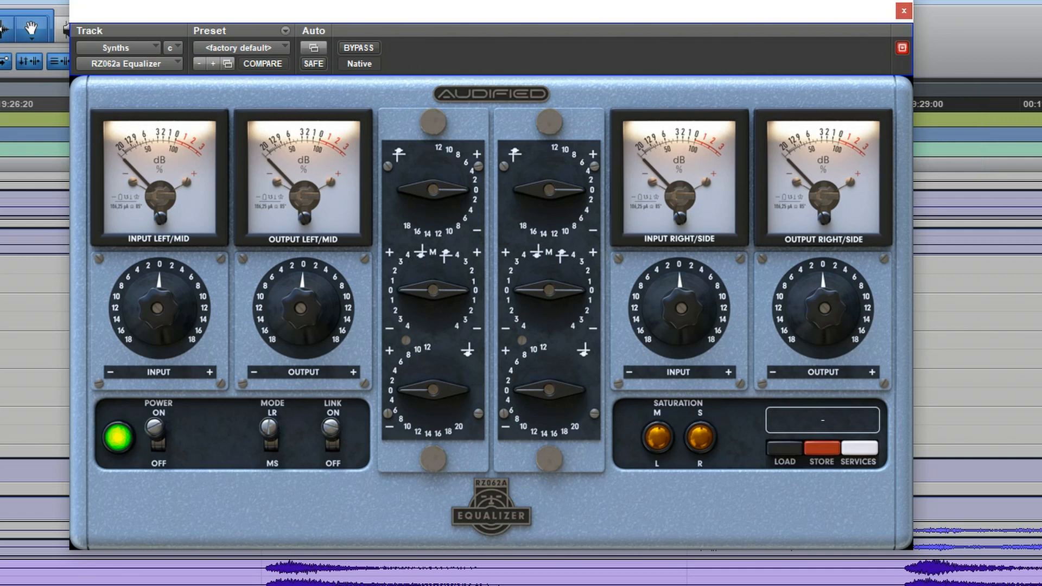
View the RZ062b version and read the manual's Mid and Presence control sections with their frequency curves
click(2, 583)
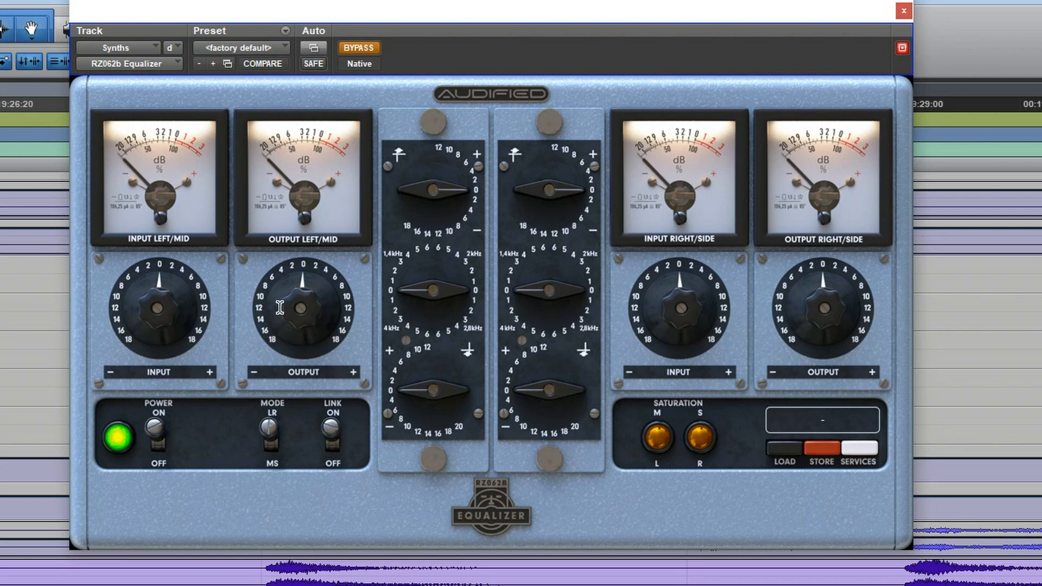
click(2, 583)
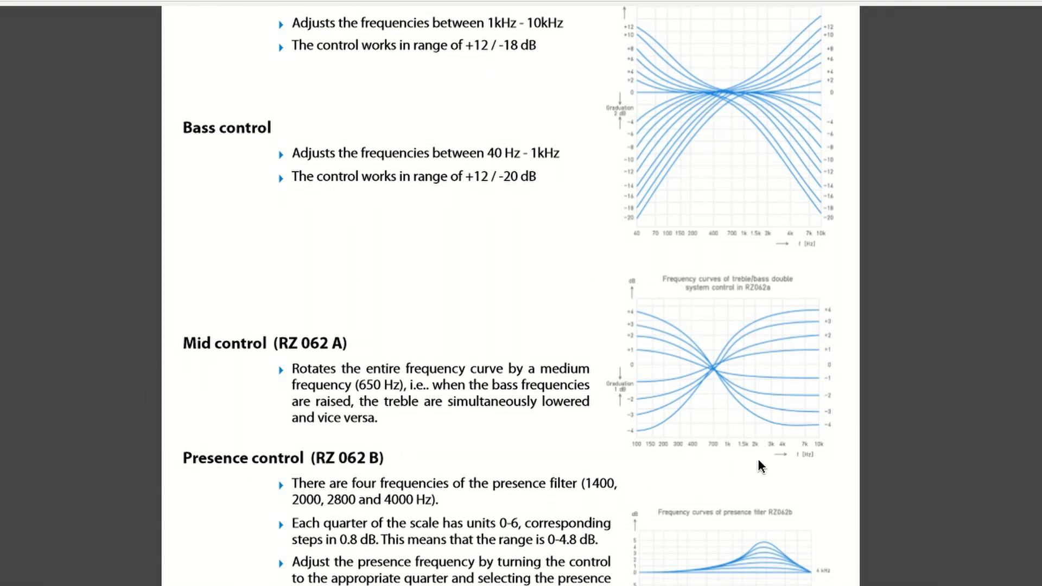
scroll(773, 418, down, 3)
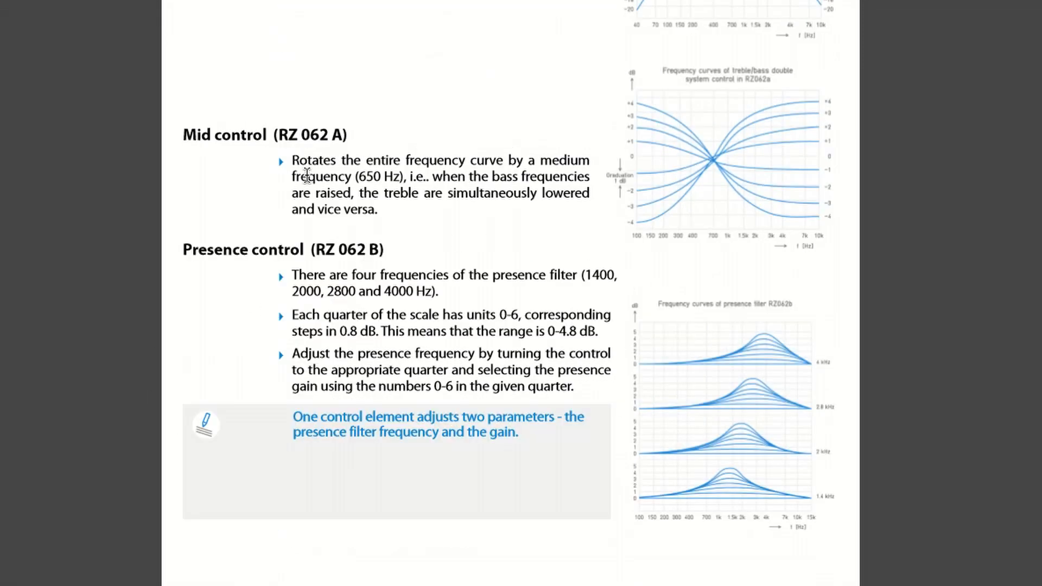
drag(367, 250, 402, 256)
click(671, 321)
scroll(830, 480, up, 3)
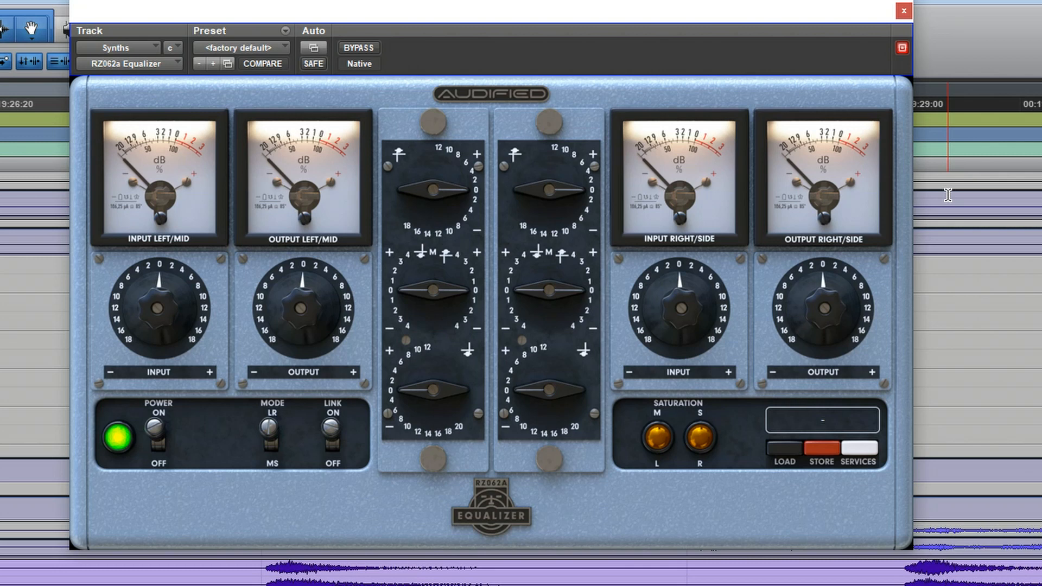
Boost the linked treble controls of the RZ062a to about +10 dB and compare the sound with the effect bypassed and active
click(354, 48)
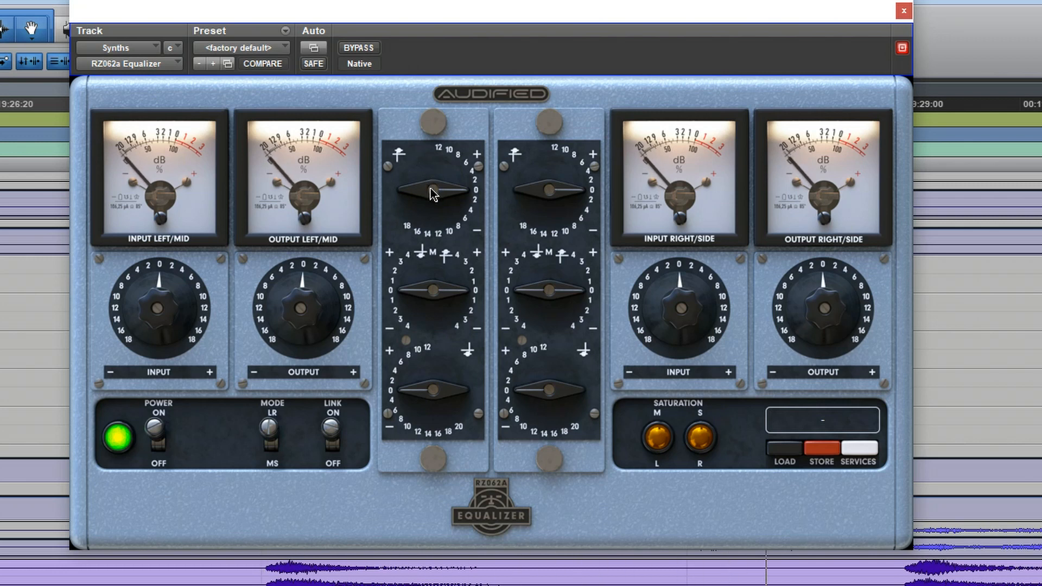
drag(432, 191, 457, 158)
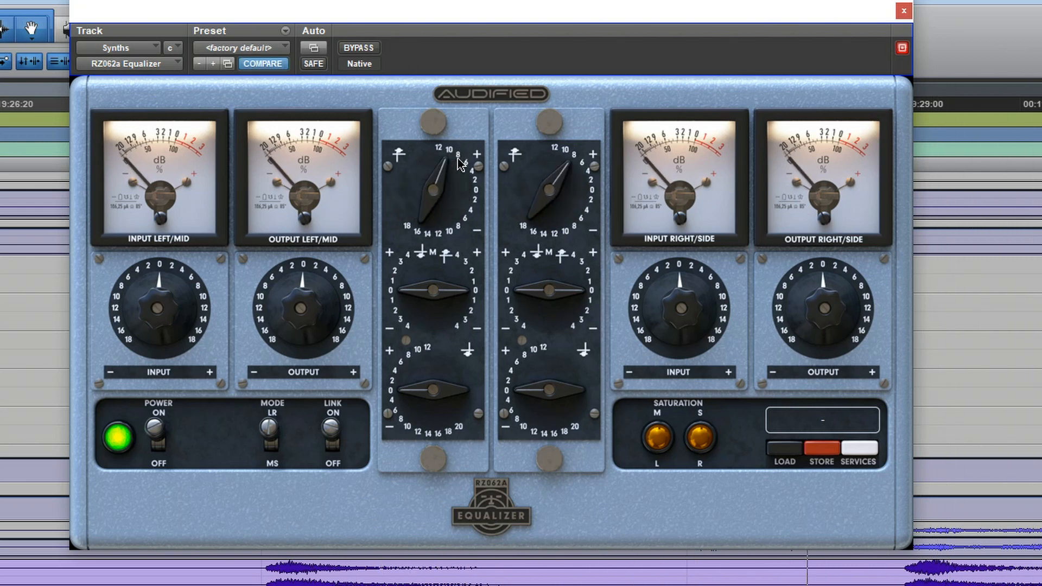
click(367, 52)
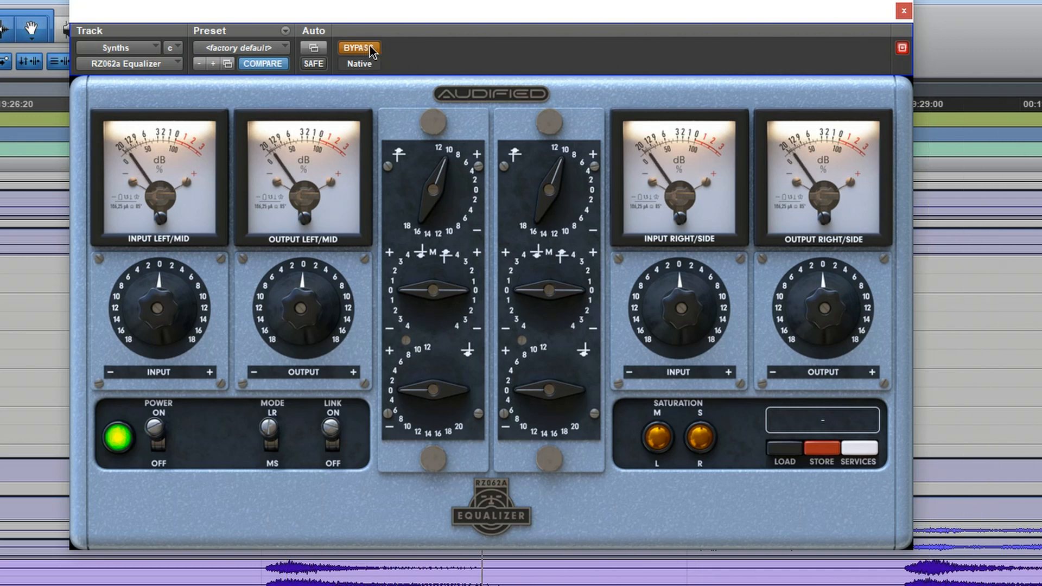
click(370, 51)
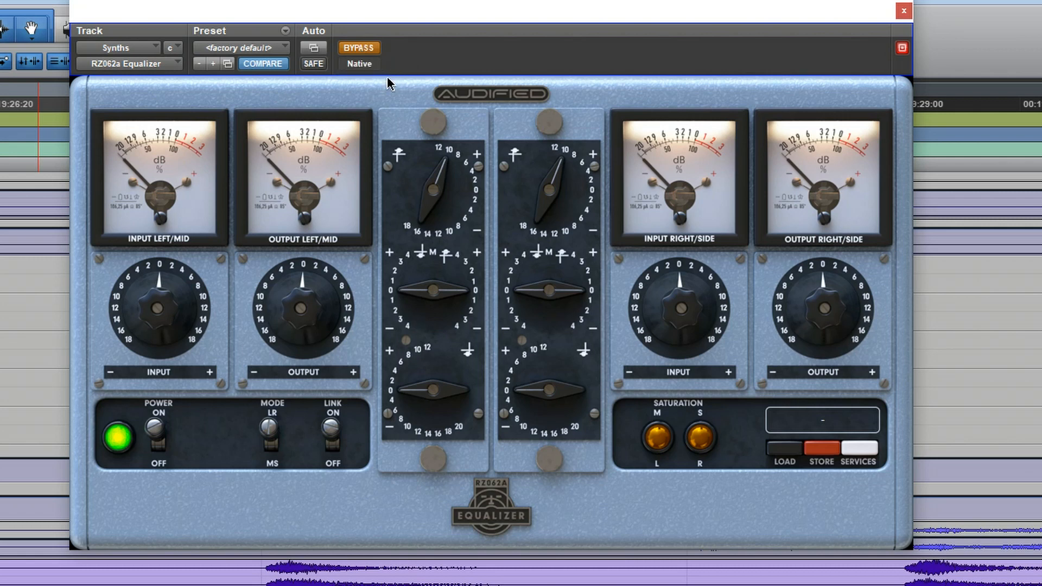
click(365, 48)
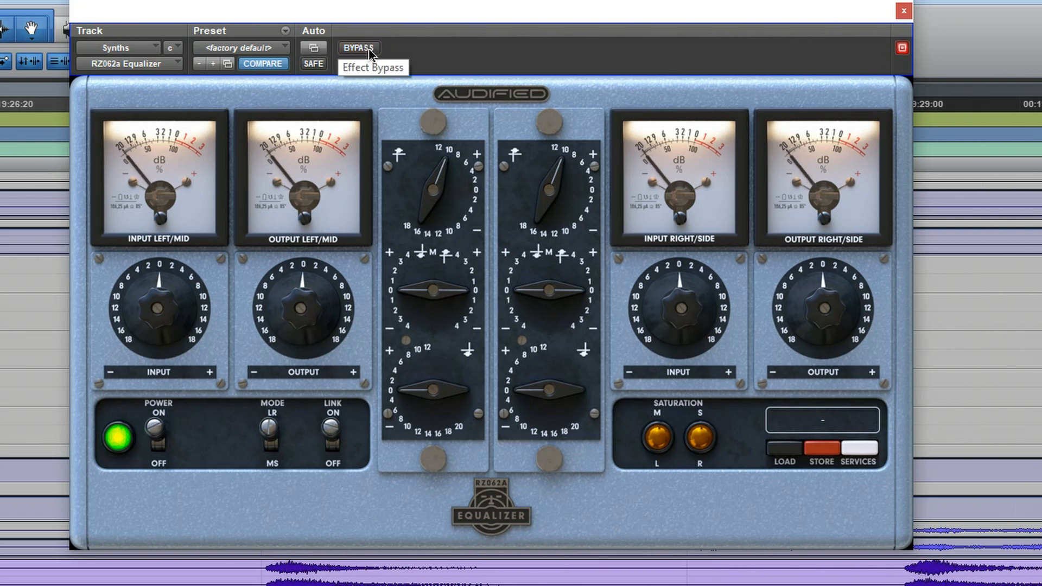
click(370, 50)
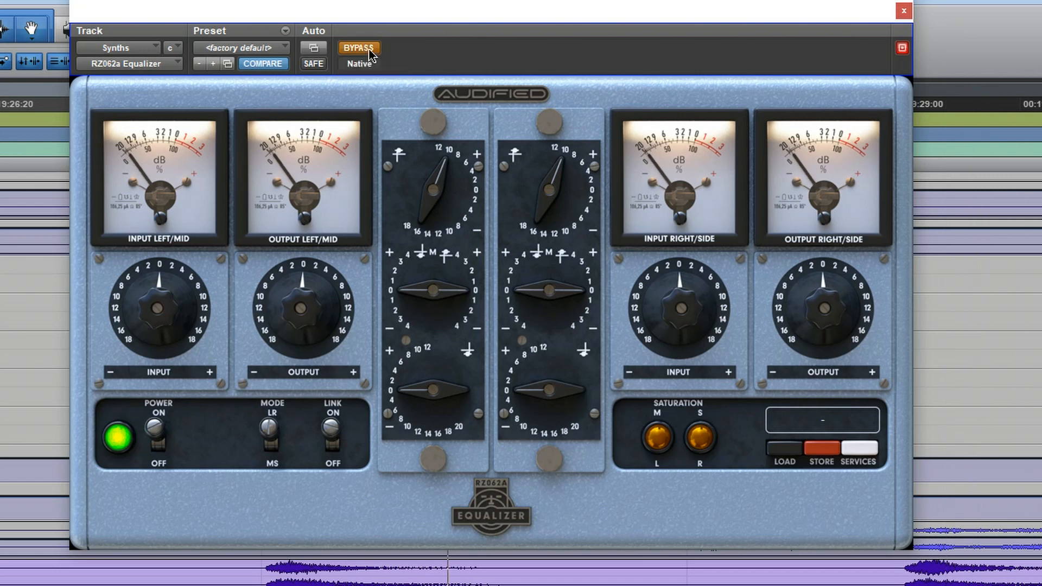
click(374, 51)
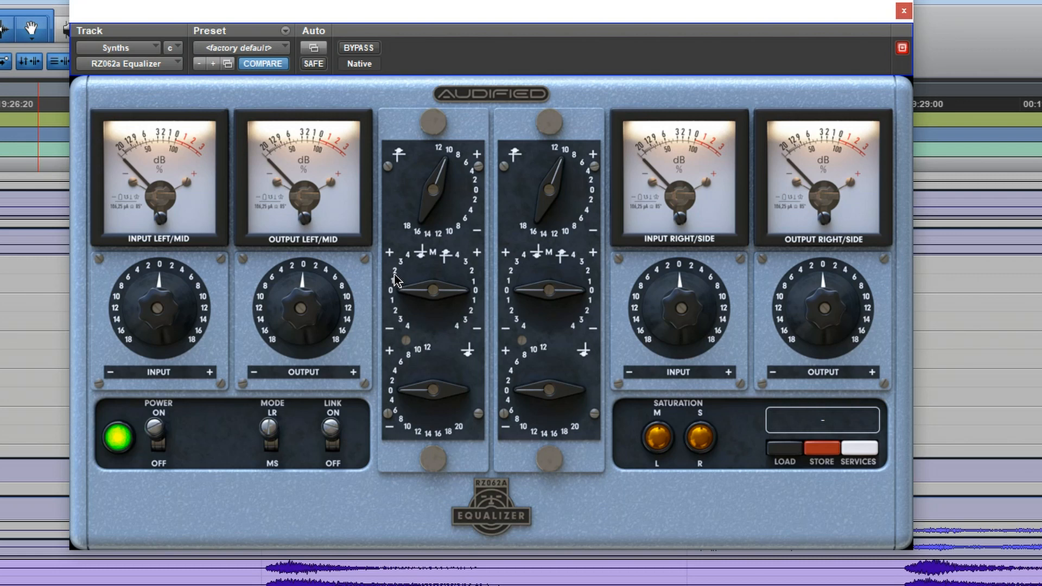
click(358, 48)
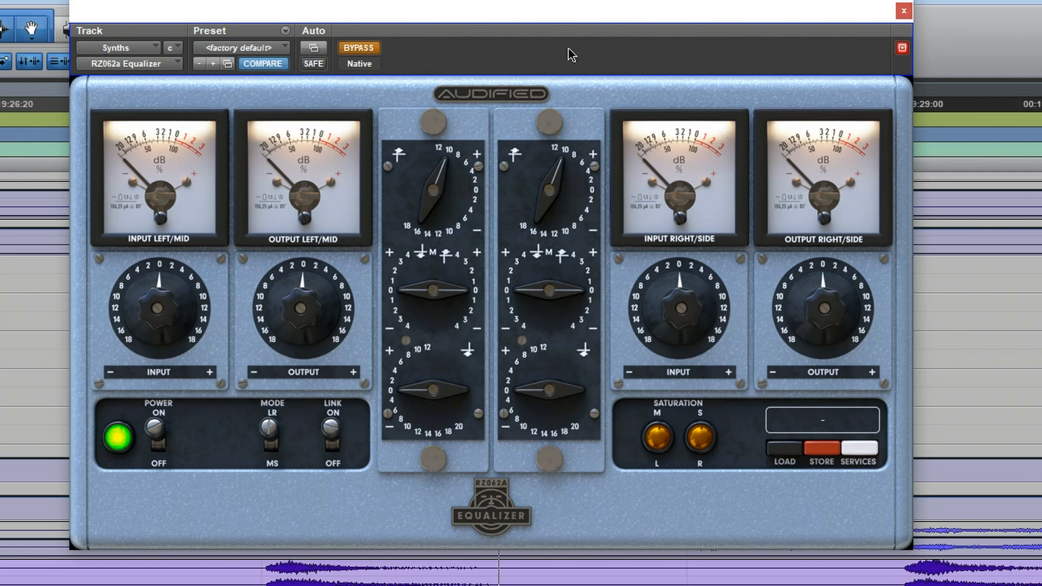
click(358, 48)
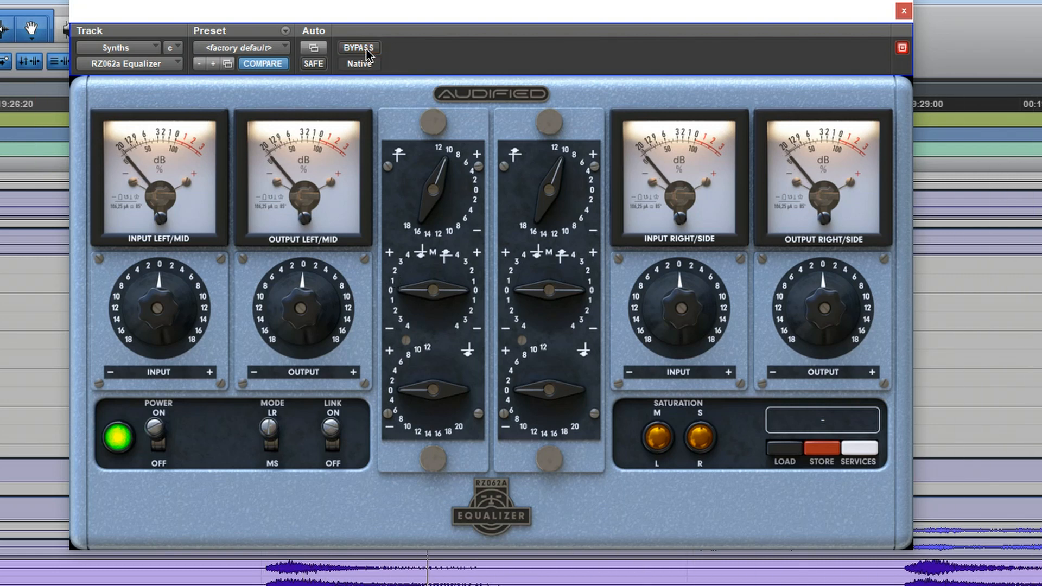
Tilt the linked mid controls toward the treble by about 4 dB and compare the result against bypass
drag(430, 290, 414, 359)
click(359, 49)
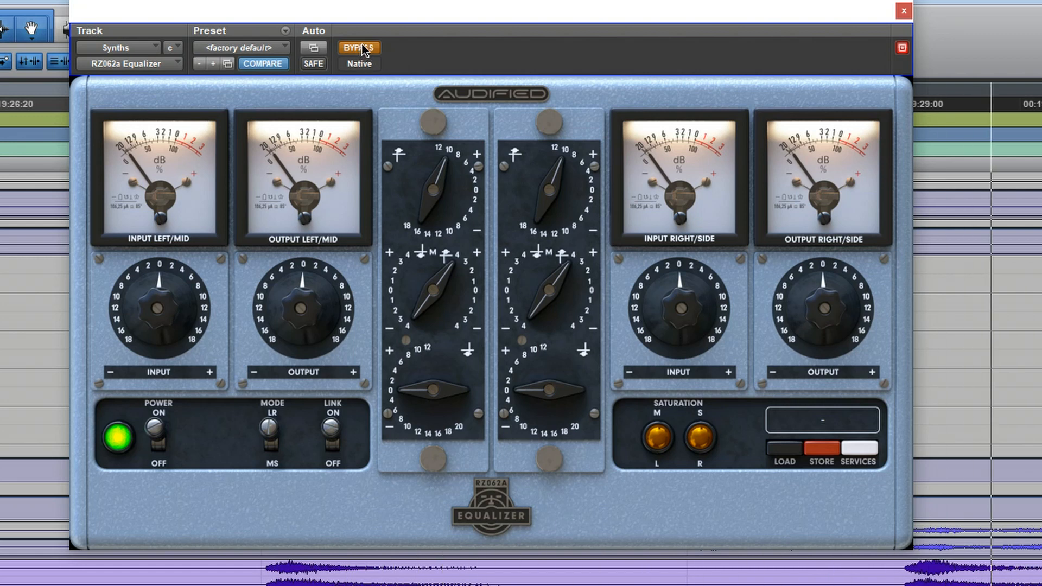
click(360, 47)
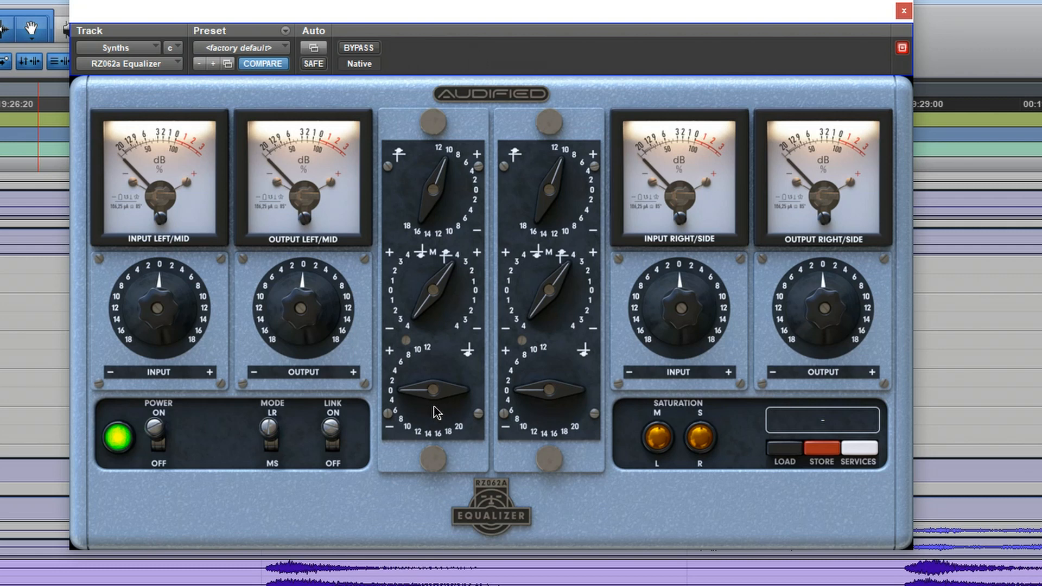
Bypass the equalizer and raise its linked bass controls to about +12 dB
click(359, 48)
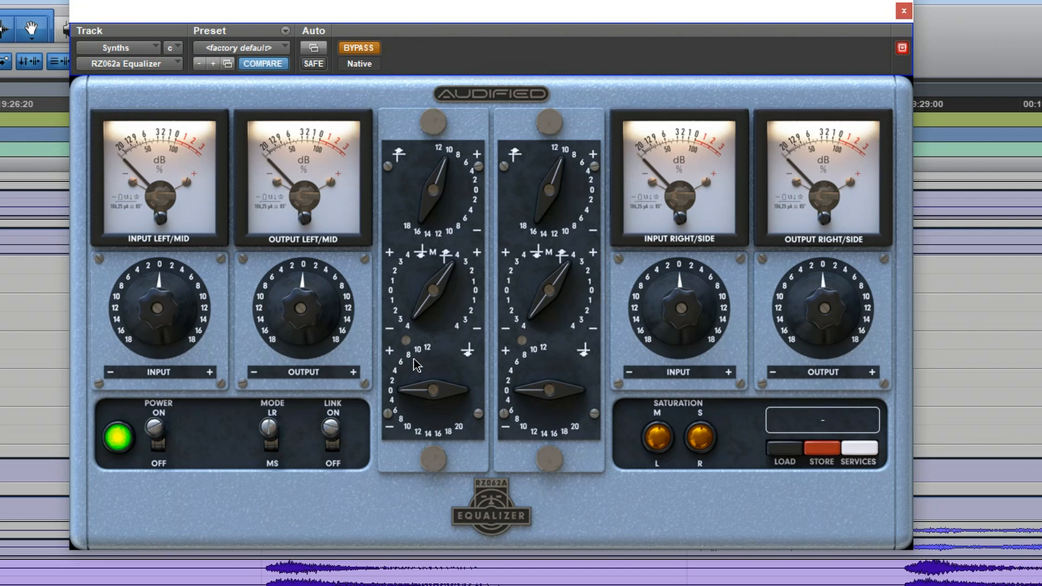
drag(434, 392, 448, 323)
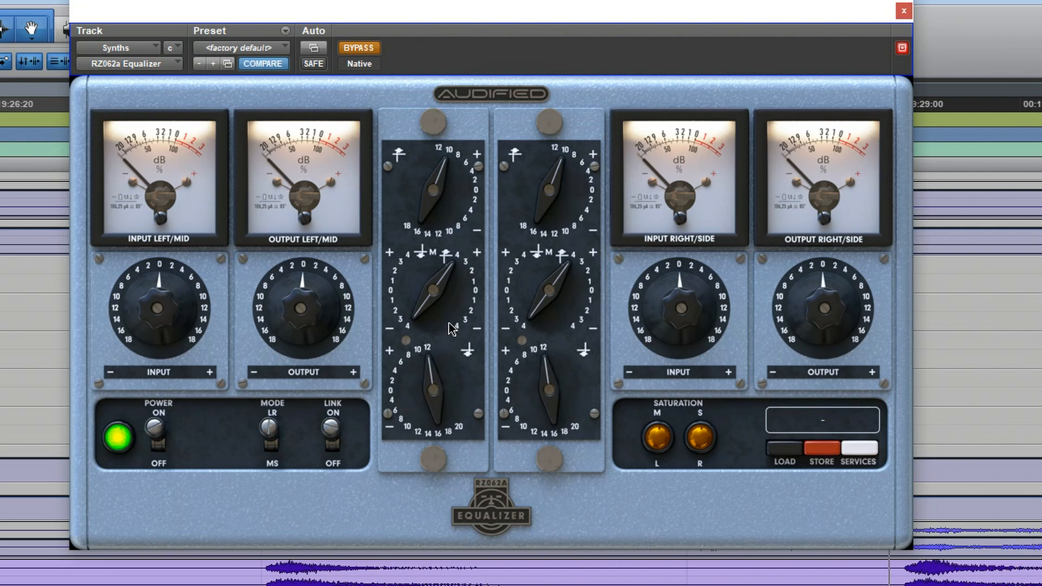
Compare the sound of the RZ062a's bass boost with the effect active and bypassed, leaving it bypassed
click(360, 48)
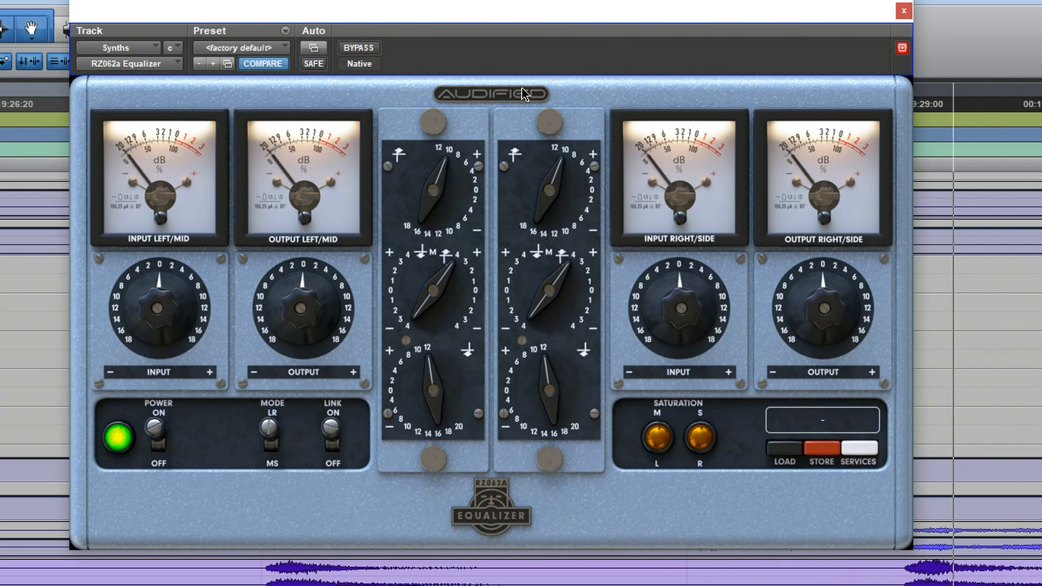
click(371, 50)
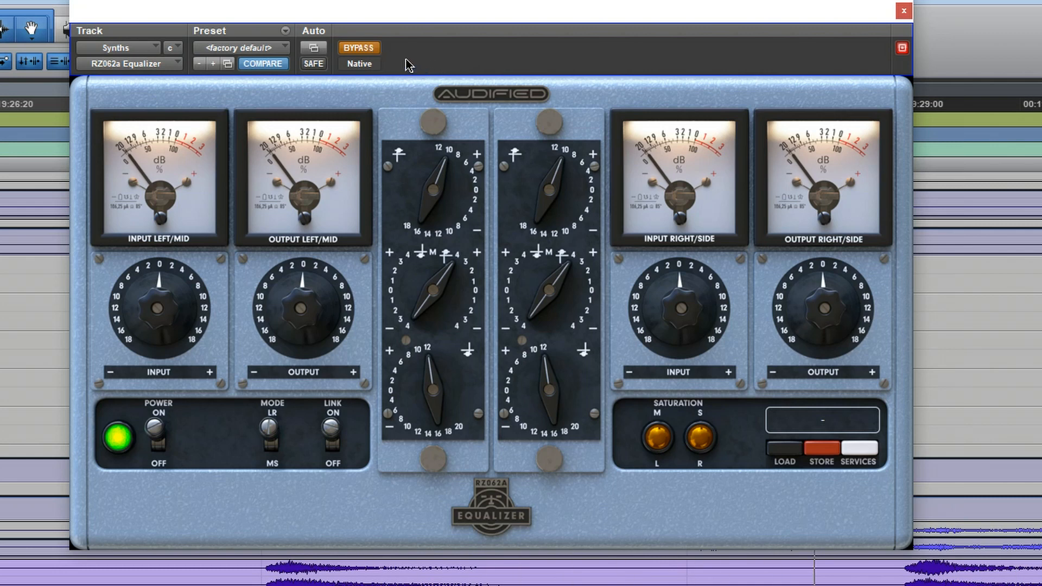
click(375, 50)
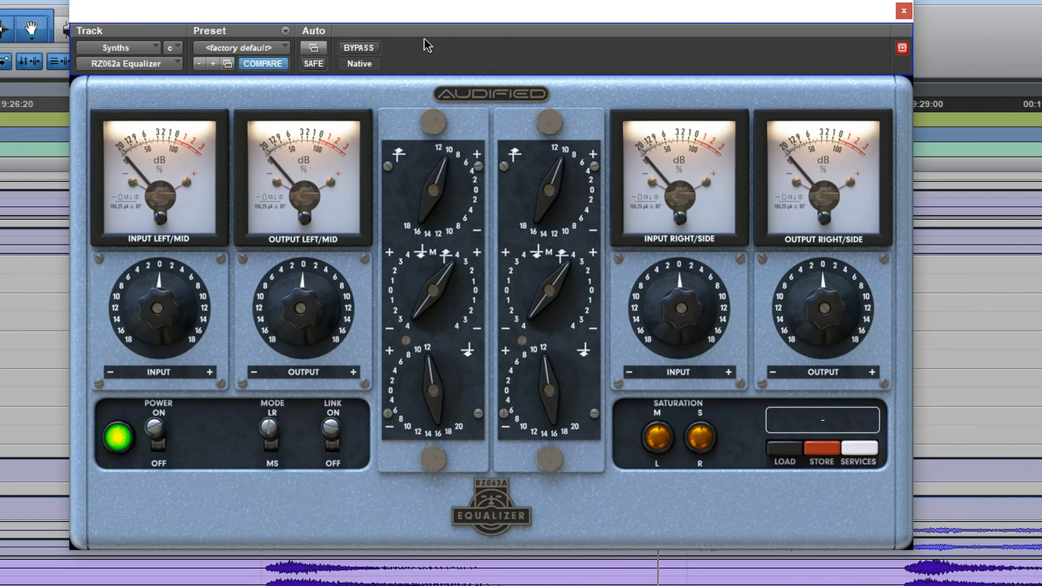
click(360, 50)
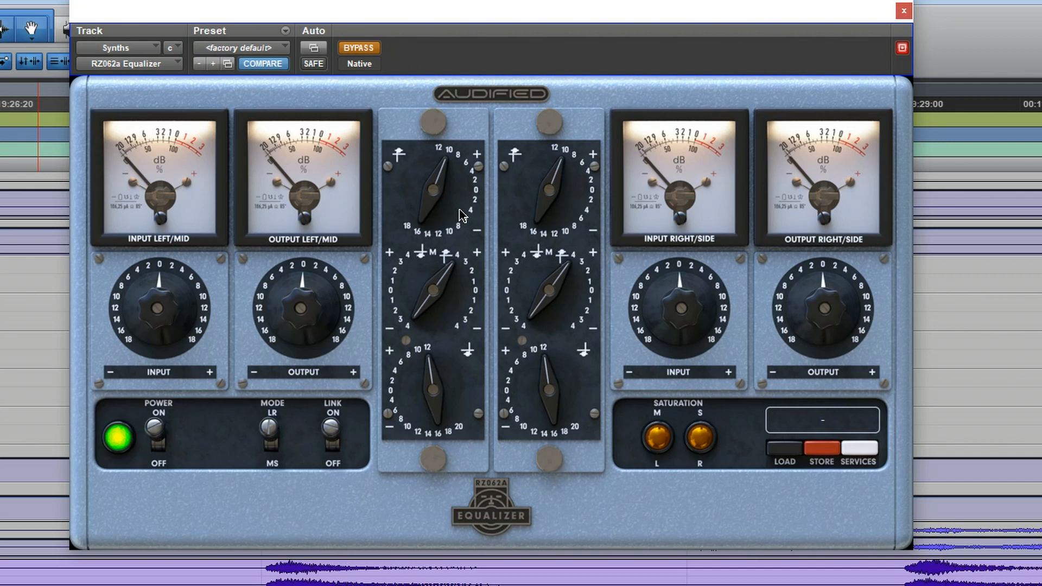
Cut the linked treble to about -6 dB and bass to about -18 dB with near-neutral mids, and compare against bypass
click(360, 47)
drag(429, 187, 380, 274)
drag(426, 289, 396, 209)
mouse_move(414, 168)
mouse_down()
mouse_move(426, 139)
mouse_move(431, 161)
mouse_up()
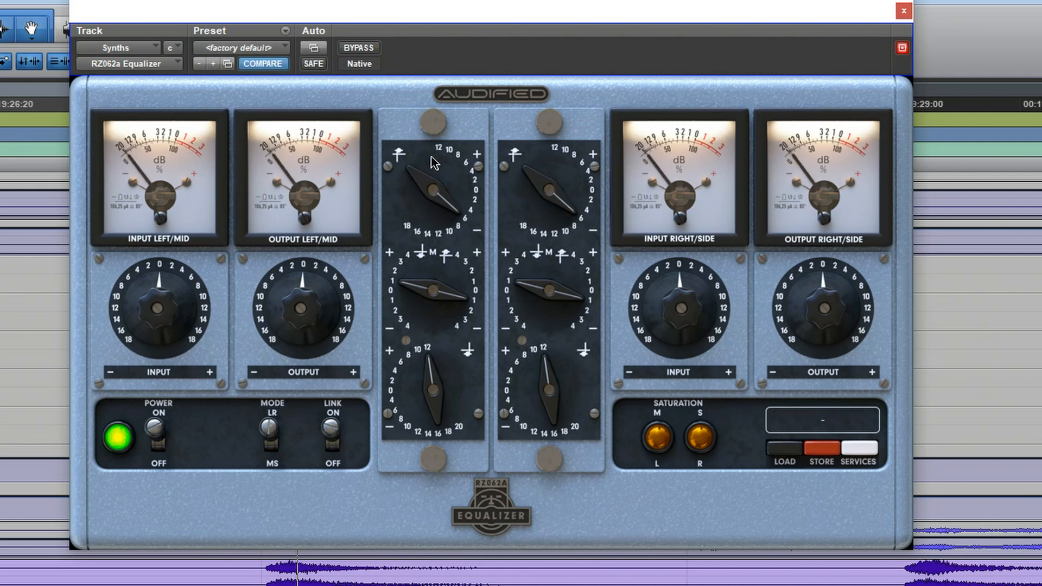
drag(445, 383, 387, 498)
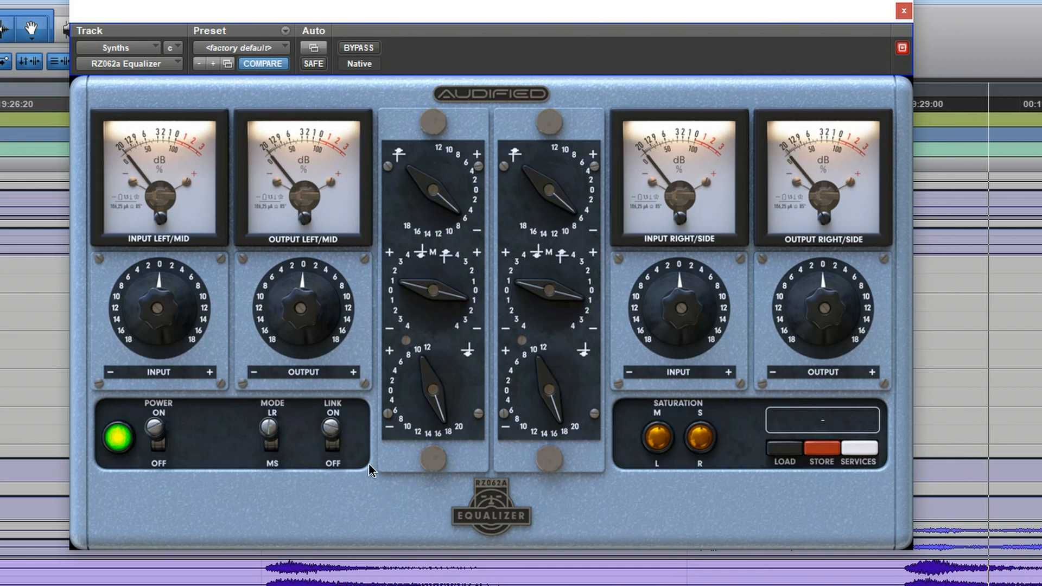
click(358, 48)
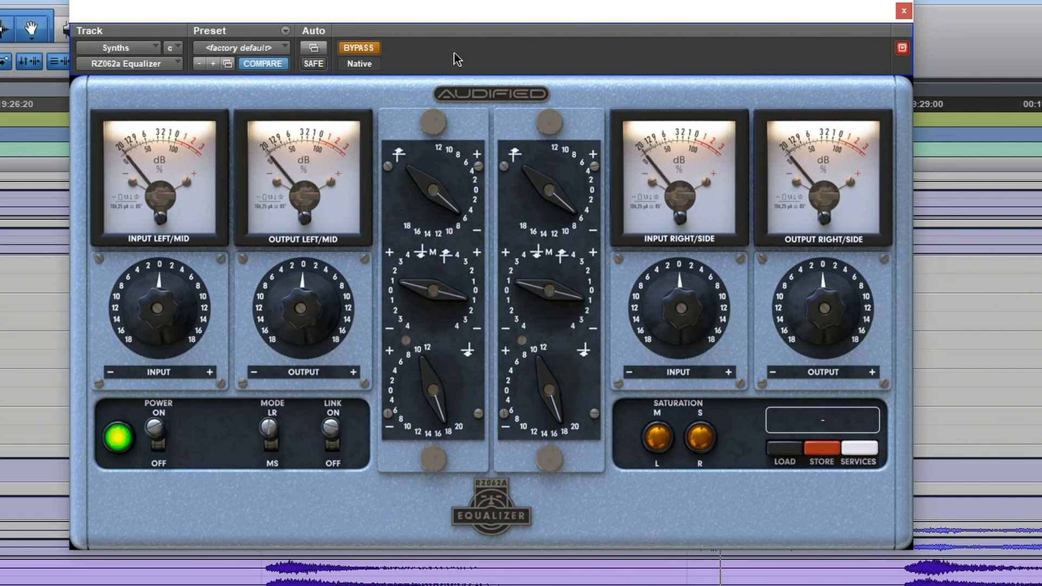
click(365, 48)
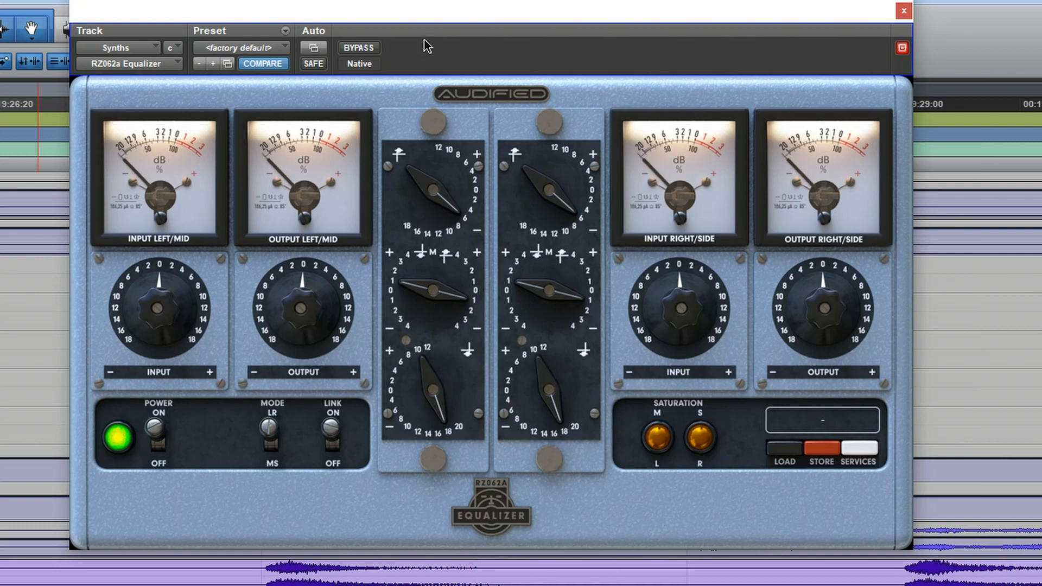
Restore the factory default preset, boost the linked treble to about +5 dB and tilt the mids about 2 dB toward treble
click(236, 48)
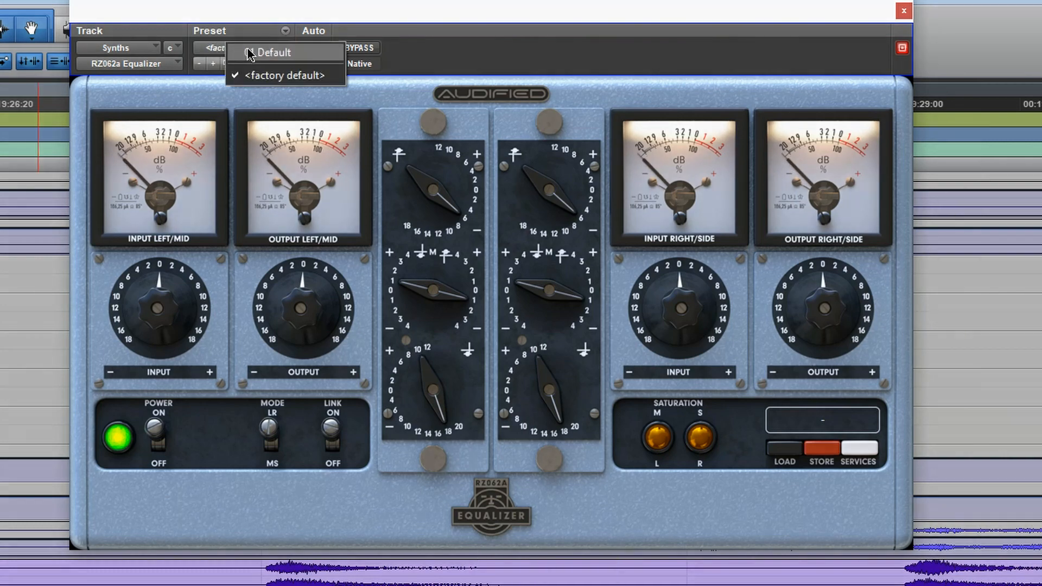
click(280, 76)
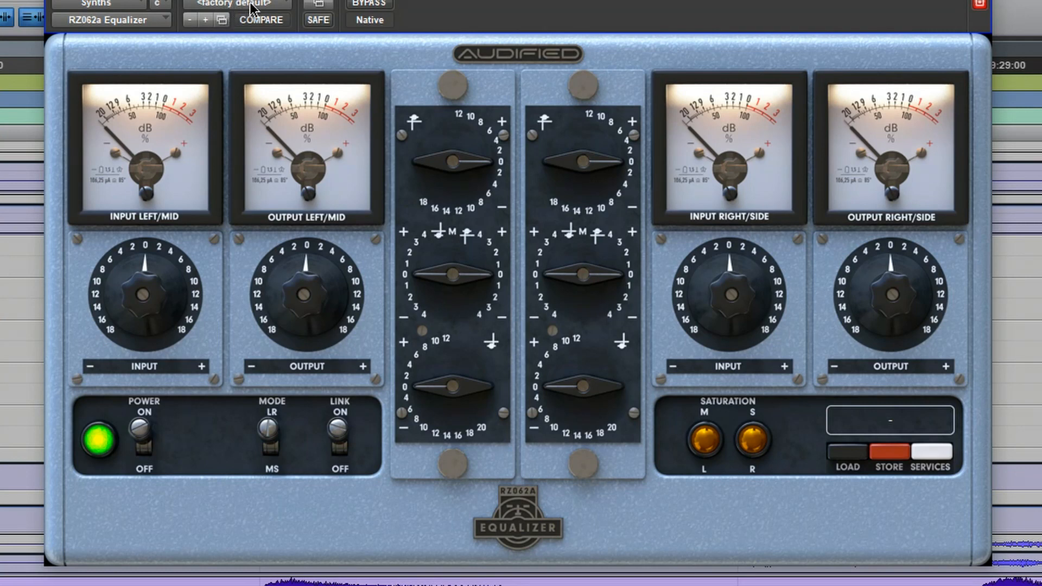
drag(467, 170, 489, 133)
drag(493, 274, 476, 310)
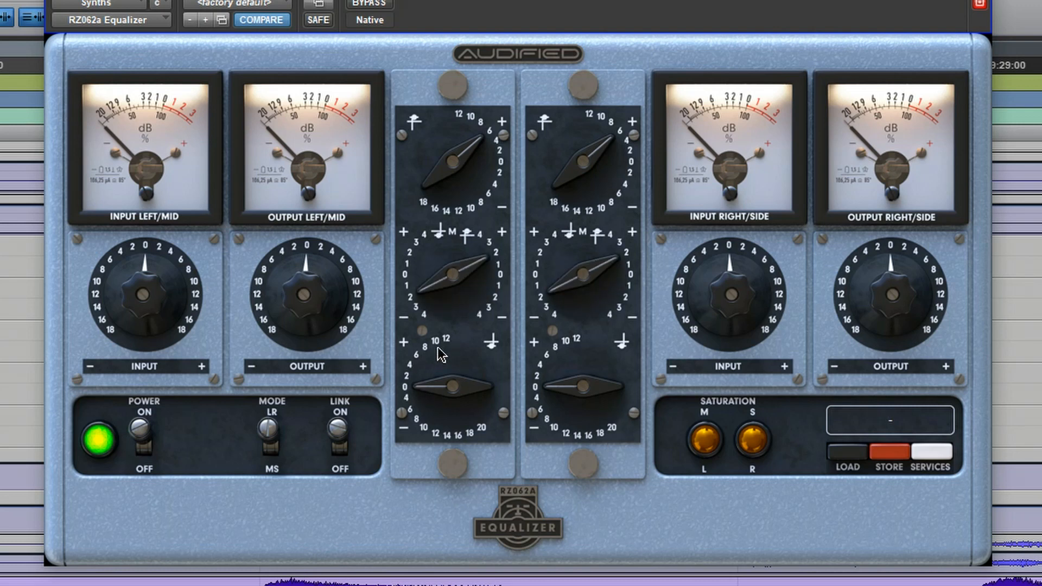
Set the equalizer's calibration level to -10.7 dBFS and compare the sound with the effect active and bypassed
click(928, 455)
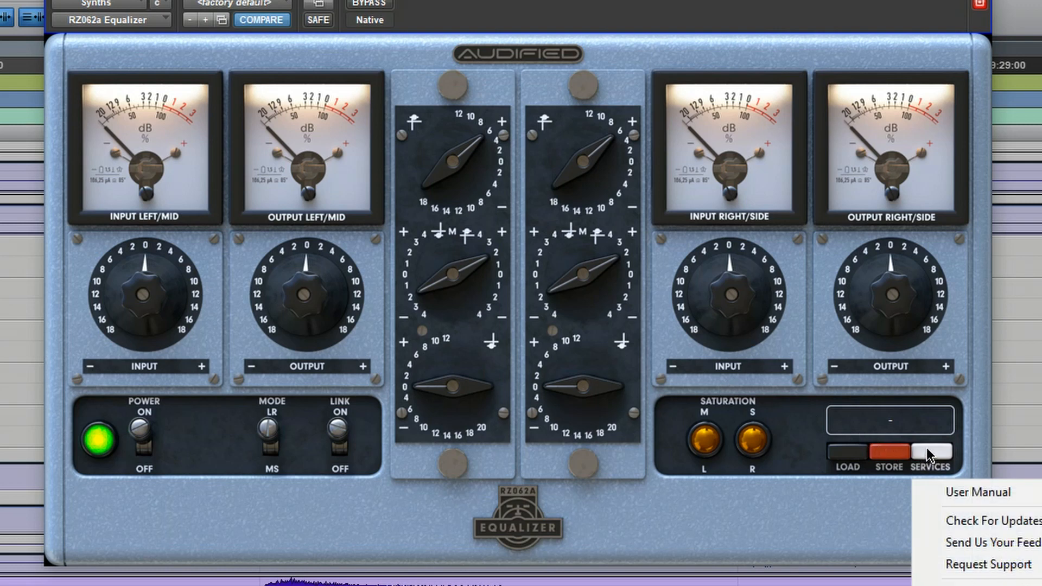
click(944, 585)
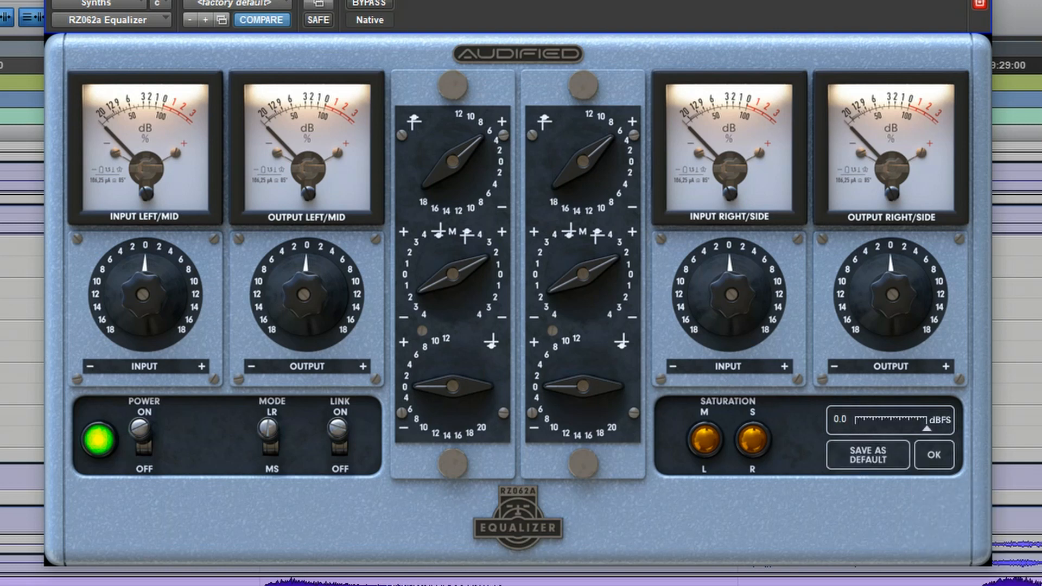
drag(930, 429, 898, 432)
click(934, 455)
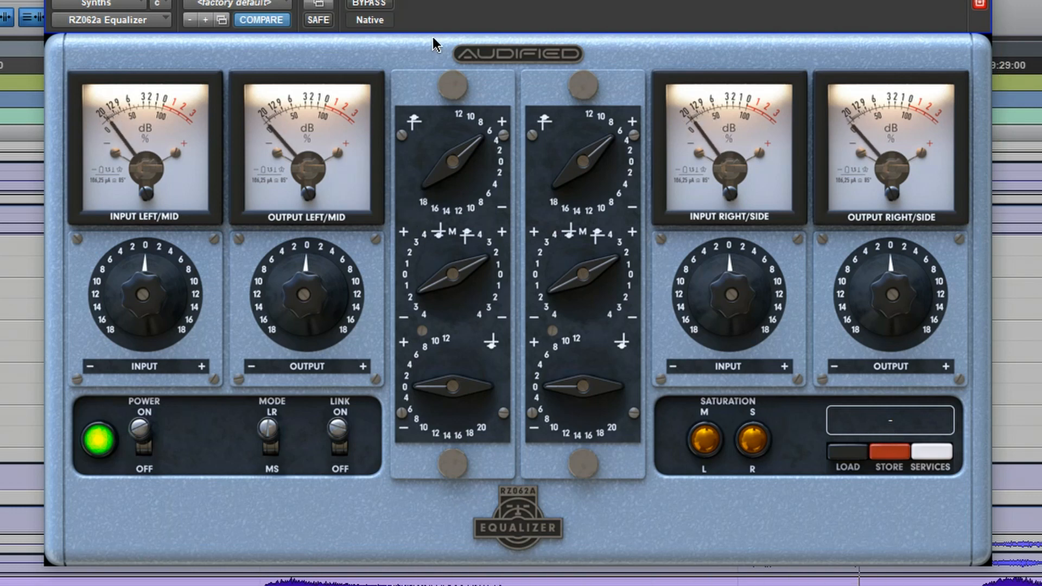
click(369, 4)
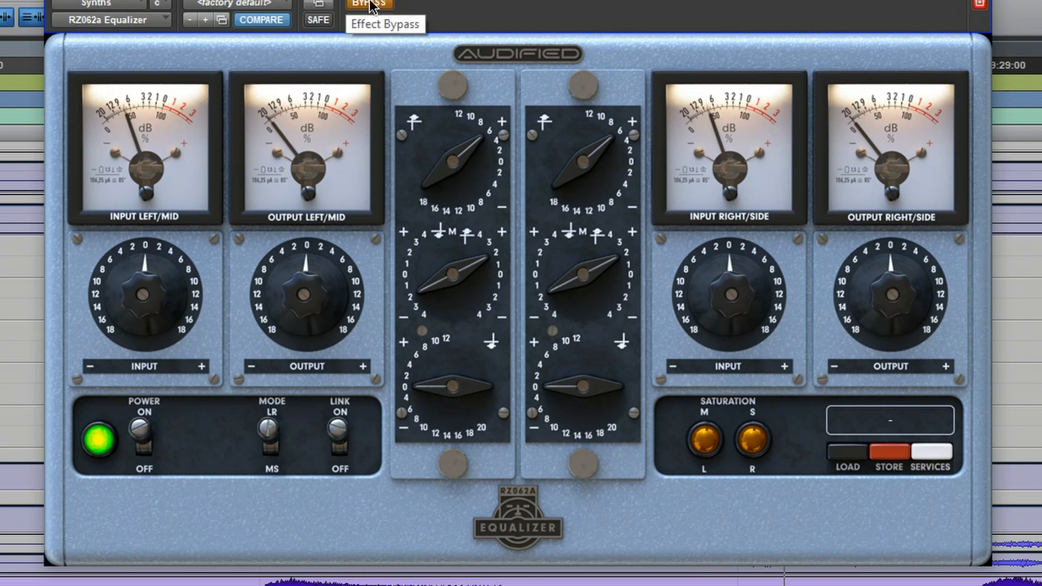
click(370, 4)
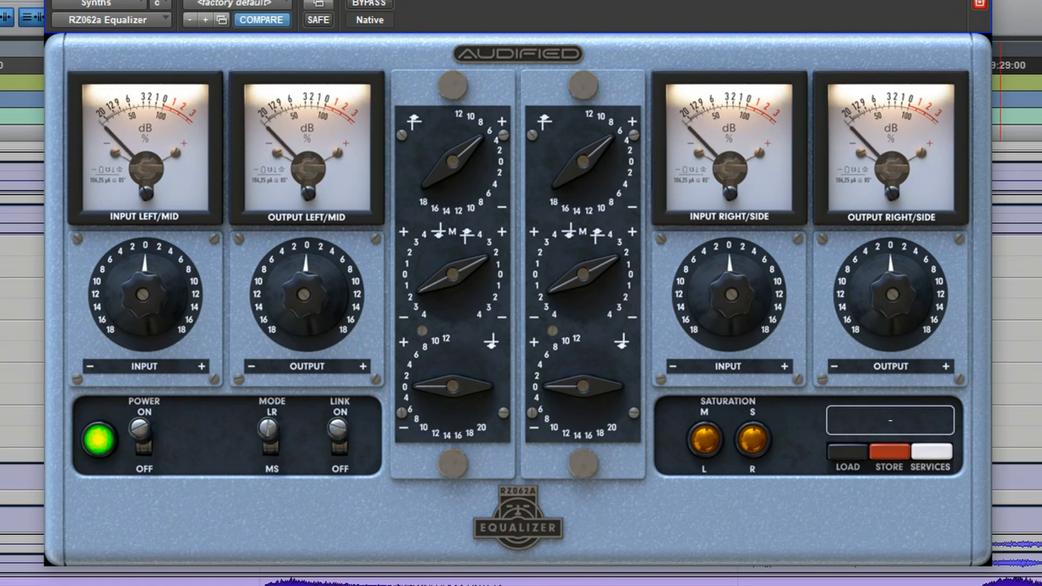
Lower the calibration level to -16.0 dBFS during playback and compare the result against bypass
click(927, 449)
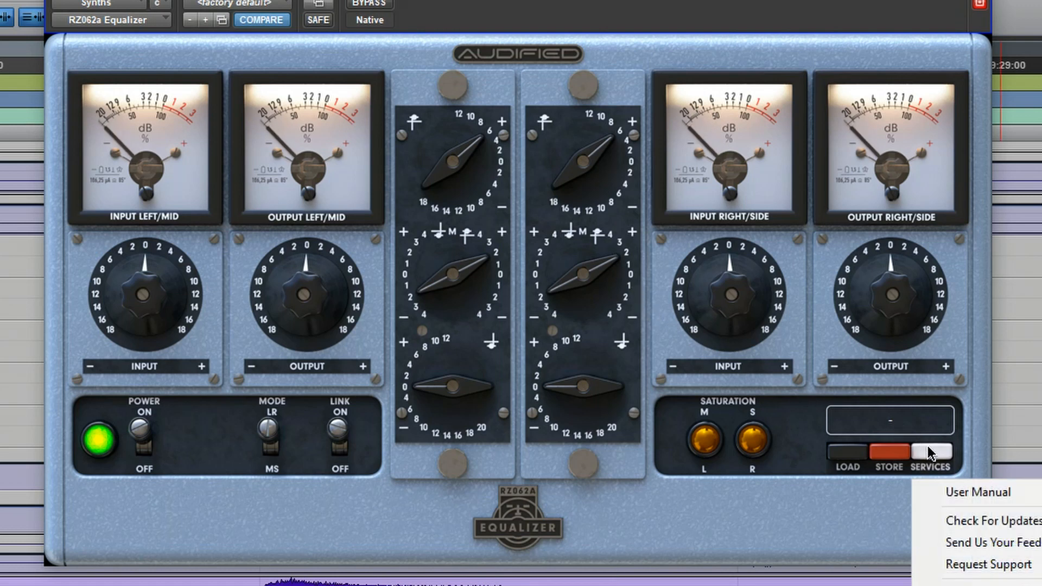
click(977, 585)
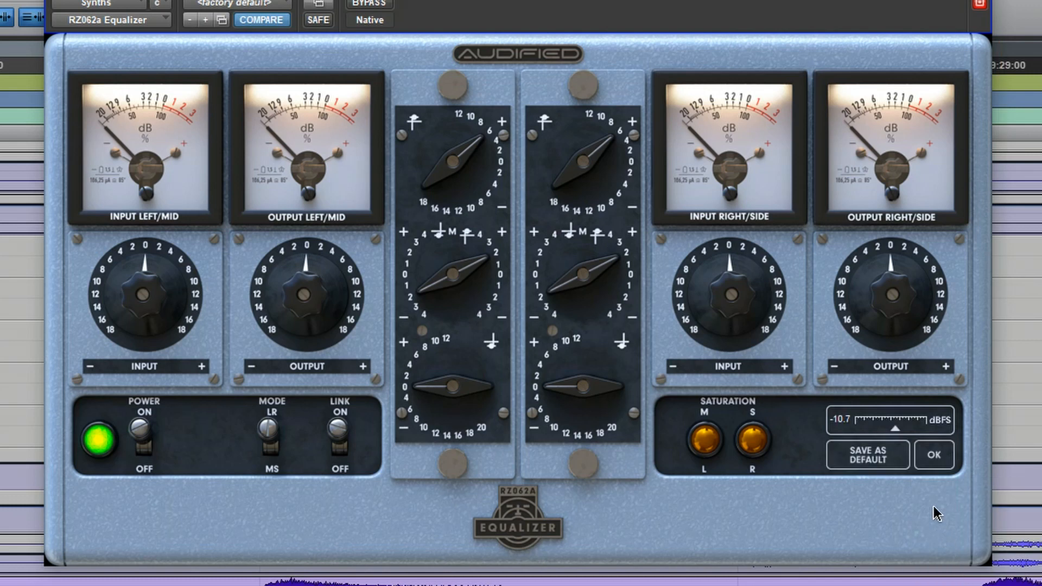
drag(899, 428, 884, 432)
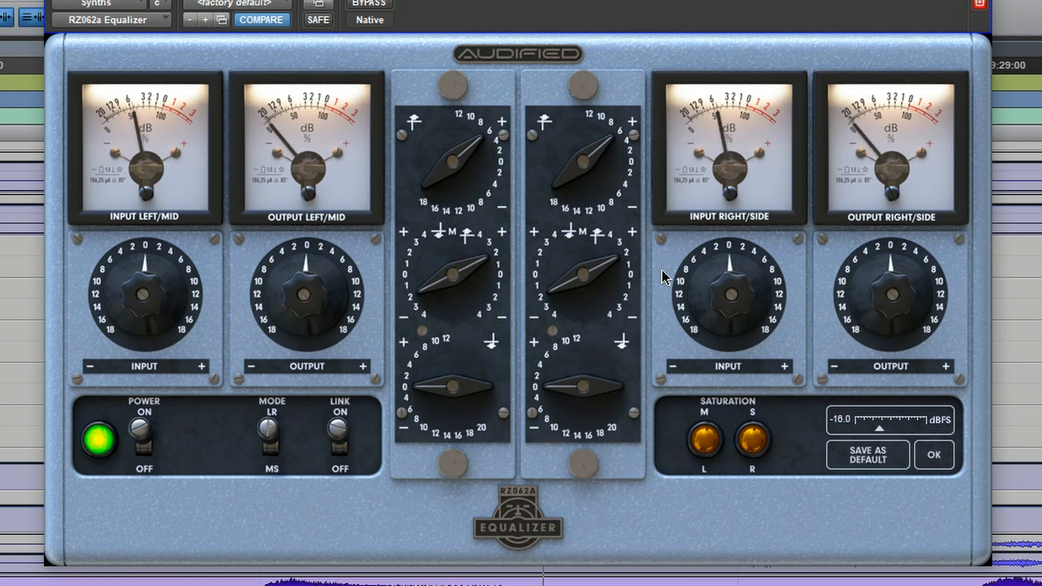
click(929, 458)
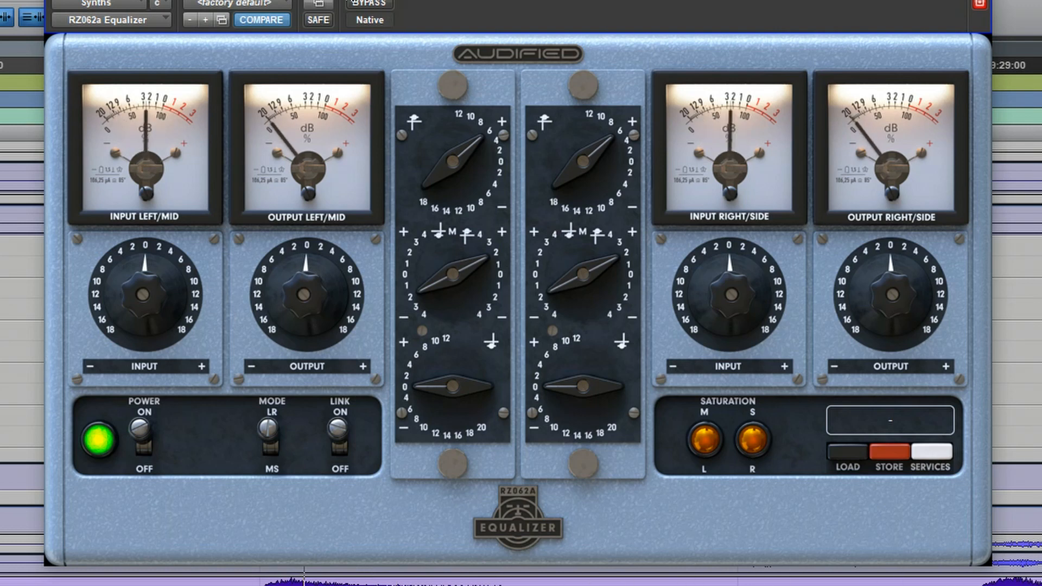
click(362, 5)
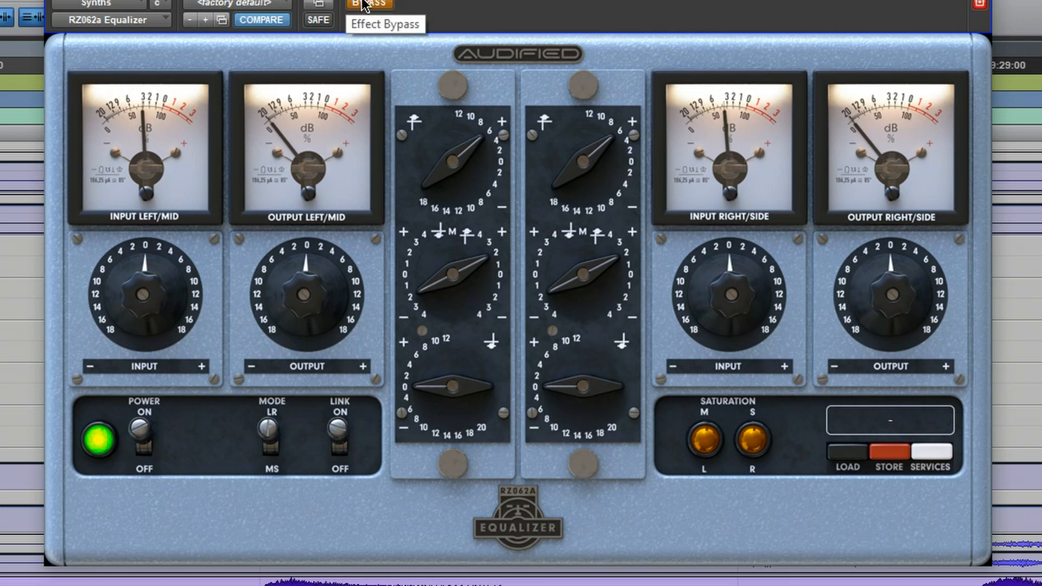
click(365, 4)
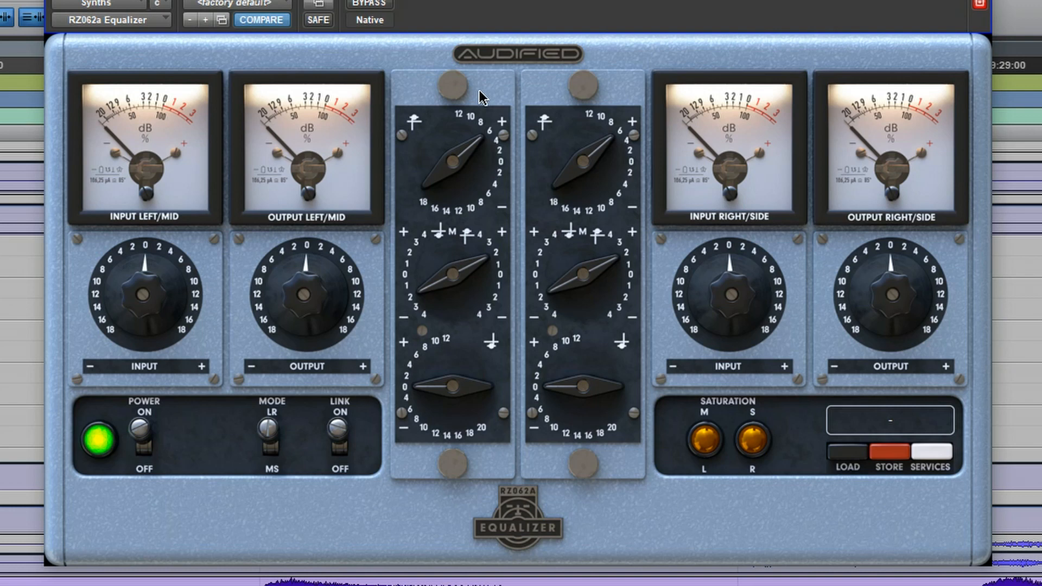
Bypass the RZ062a Equalizer, close it and open the RZ062b Equalizer on the same track
click(359, 3)
click(981, 0)
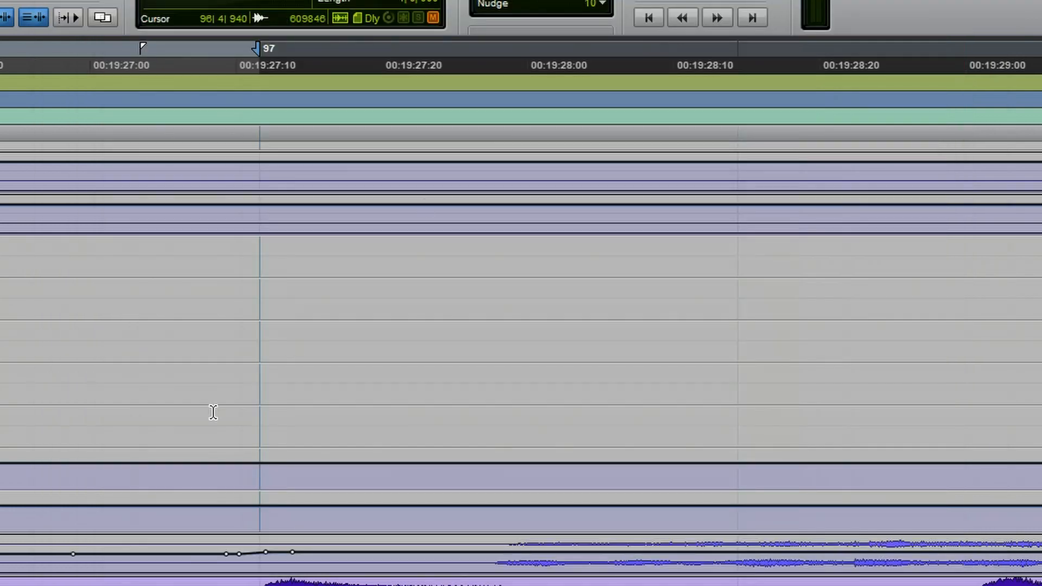
click(1, 580)
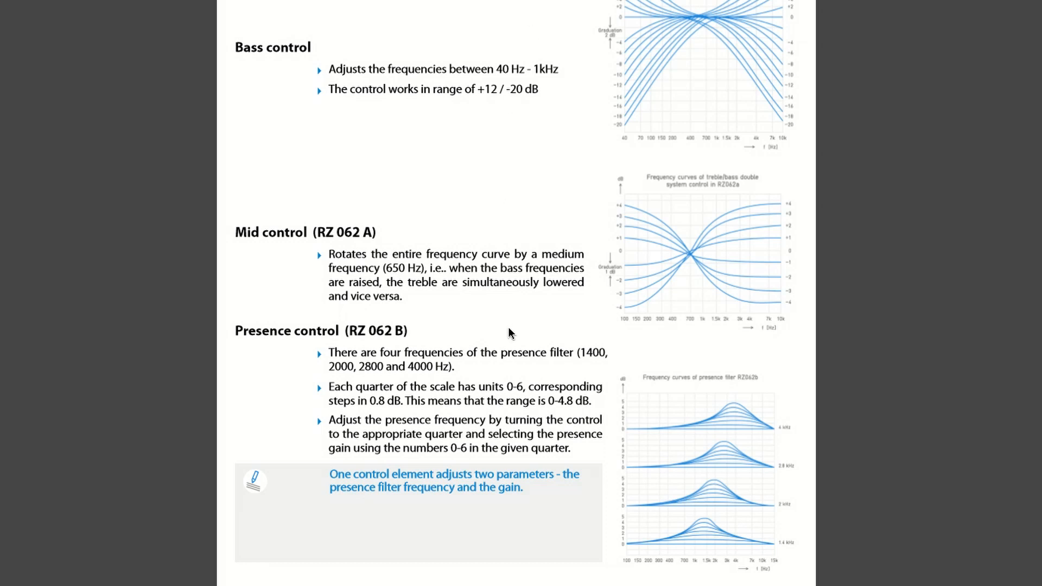
Review the manual's Mid control (RZ 062 A) and Presence control (RZ 062 B) sections and look at the RZ062b's service options
drag(233, 232, 572, 260)
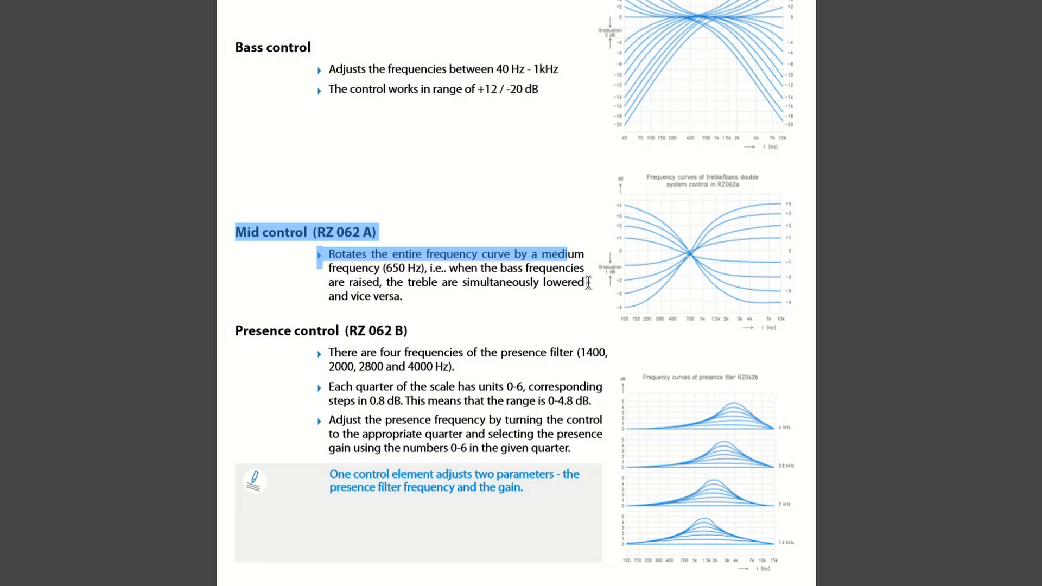
drag(234, 330, 515, 466)
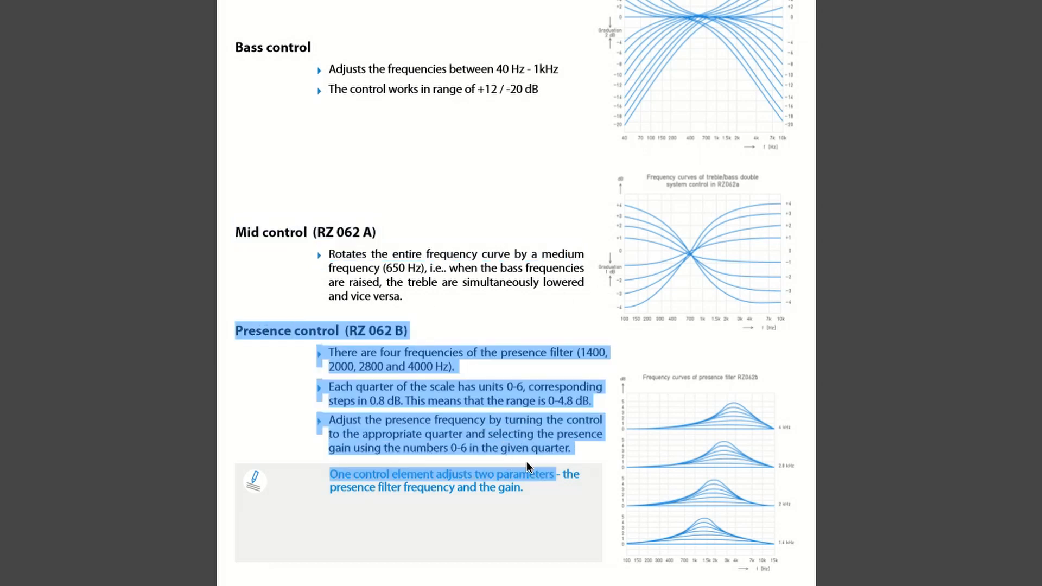
click(375, 370)
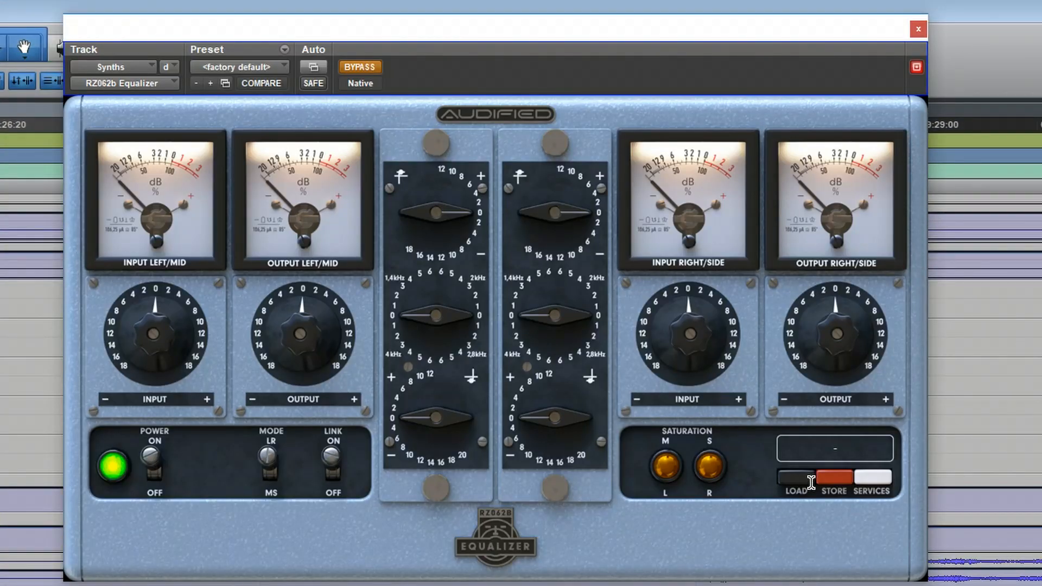
click(874, 478)
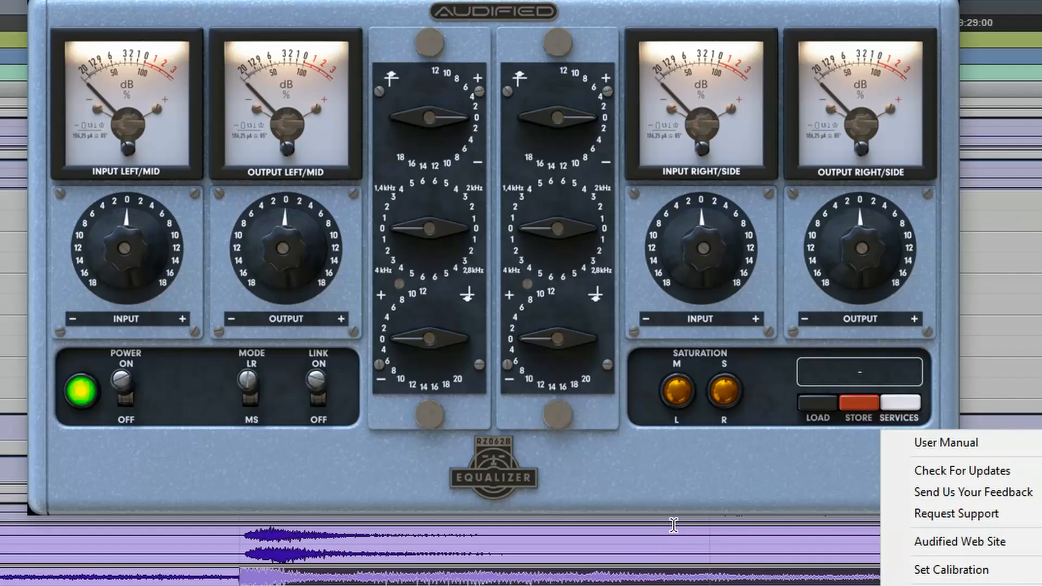
click(349, 324)
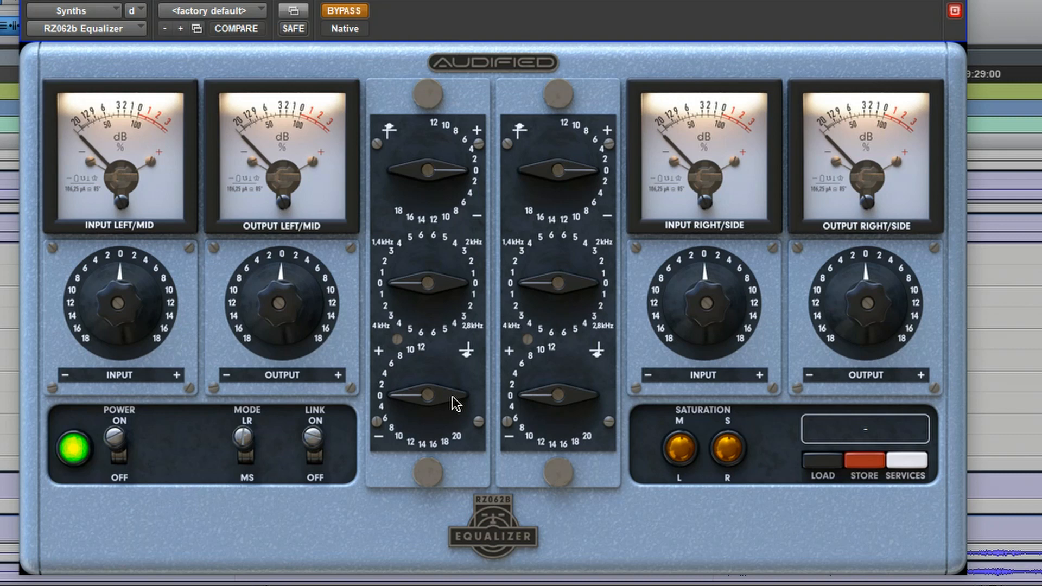
Compare the RZ062b at its flat default settings against bypass and leave the effect active
click(341, 11)
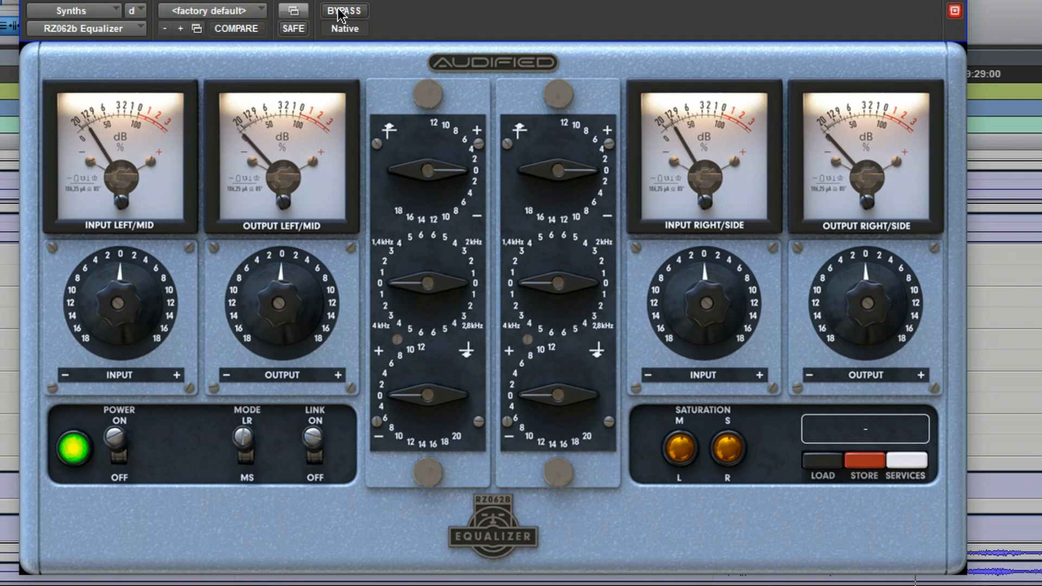
click(340, 11)
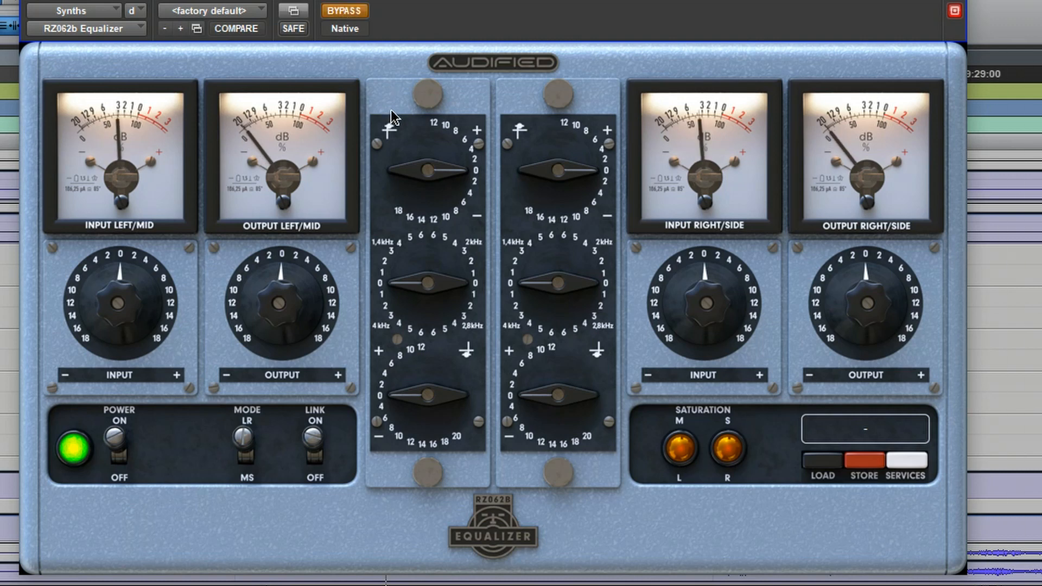
click(338, 10)
Boost the RZ062b's linked treble to about +10 dB and try a 4 kHz presence setting of about 5 before returning presence to 0
drag(415, 167, 435, 112)
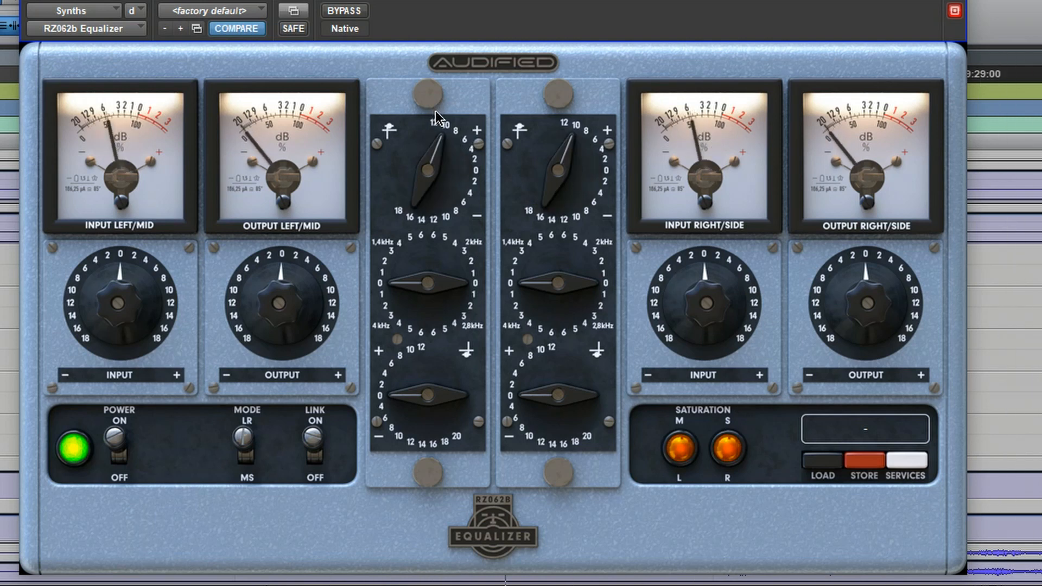
drag(436, 287, 421, 307)
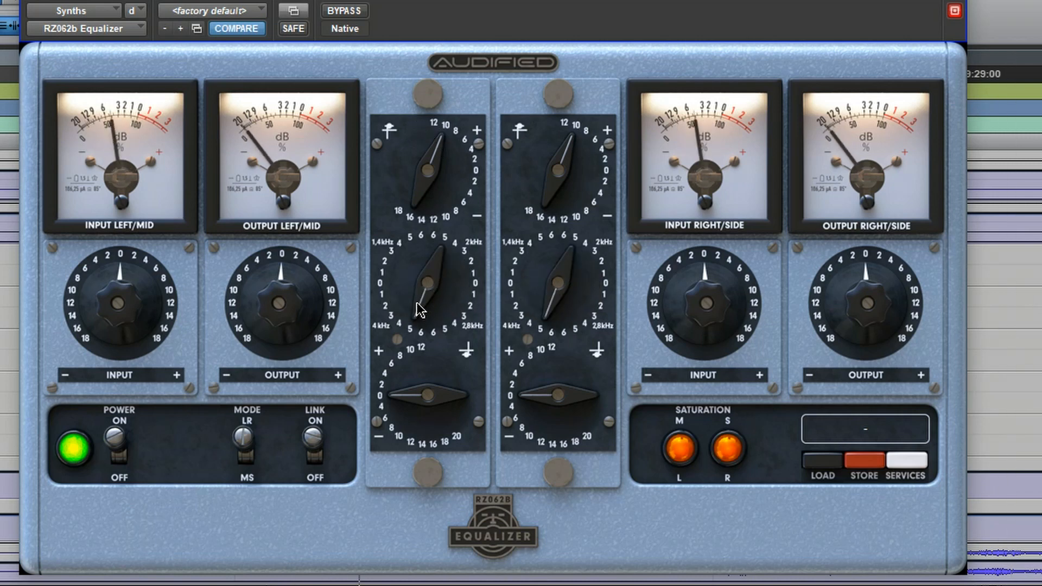
drag(418, 291, 417, 208)
Raise the RZ062b's linked bass to about +8 dB and bypass the equalizer to hear the difference
drag(426, 400, 437, 359)
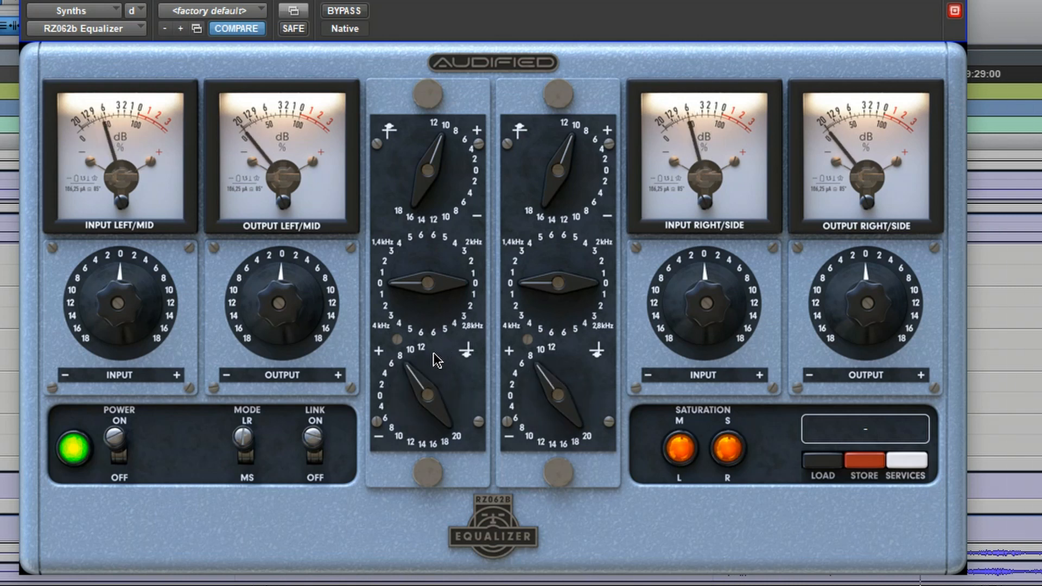
click(343, 11)
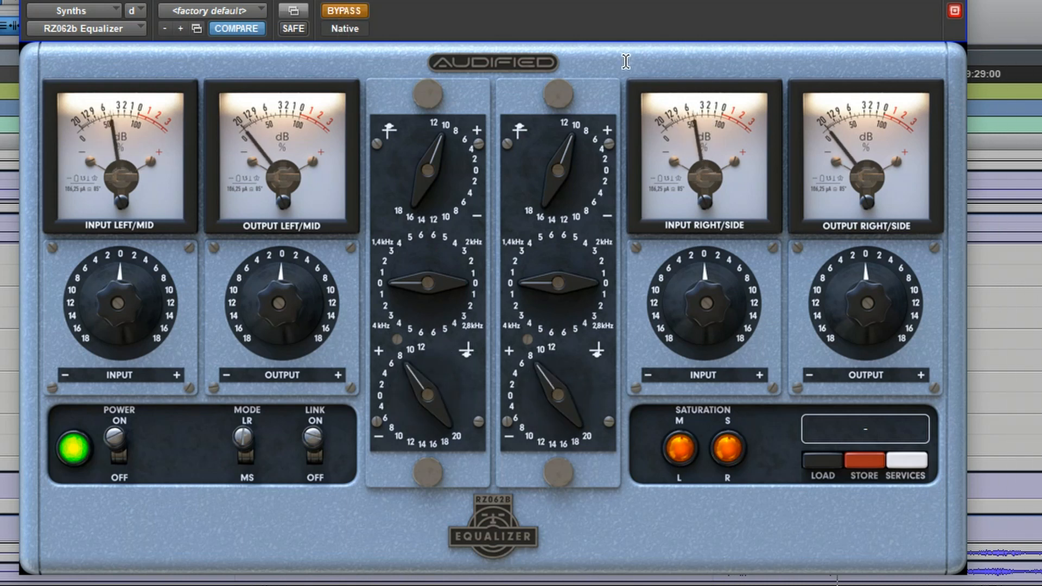
Re-enable the RZ062b, set its calibration level to about -20 dBFS, and compare the driven sound against bypass
click(351, 12)
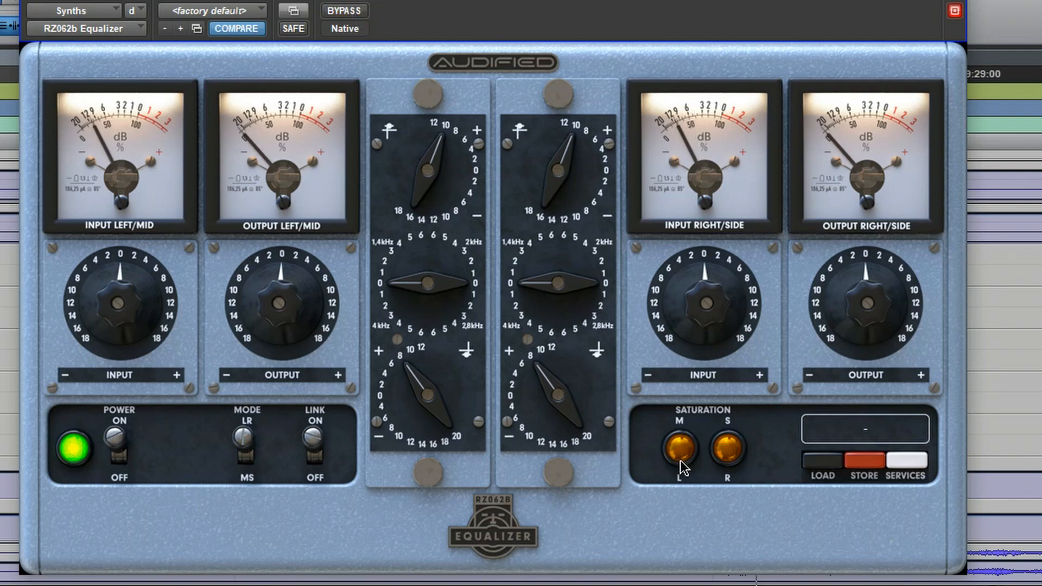
click(906, 460)
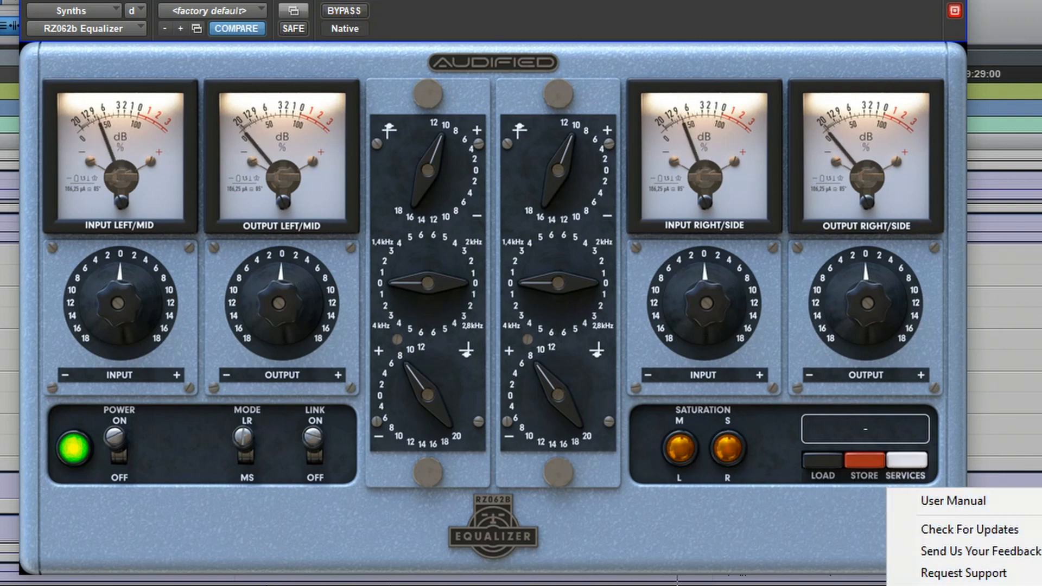
click(926, 585)
drag(855, 437, 848, 439)
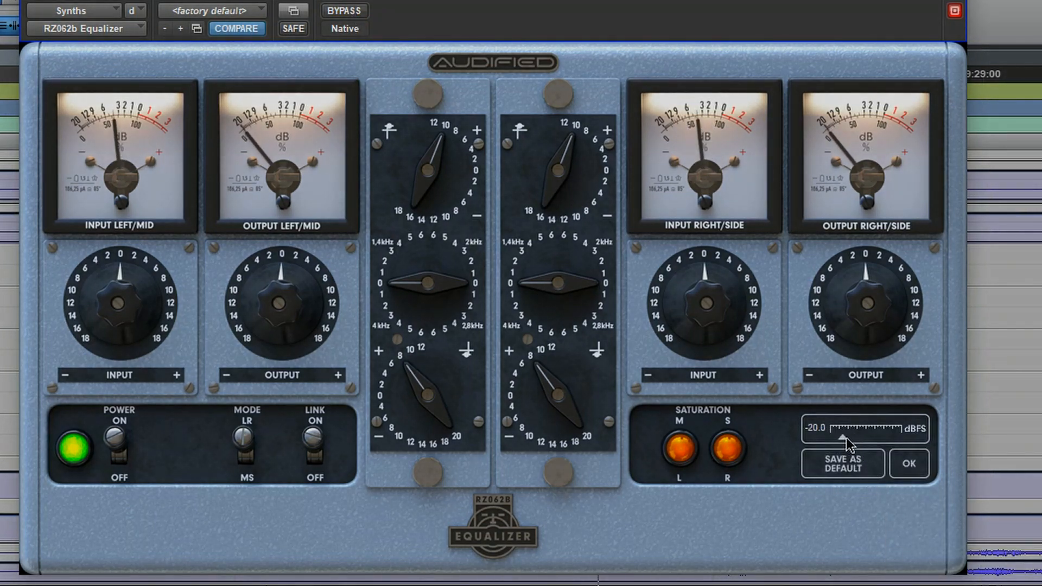
click(909, 463)
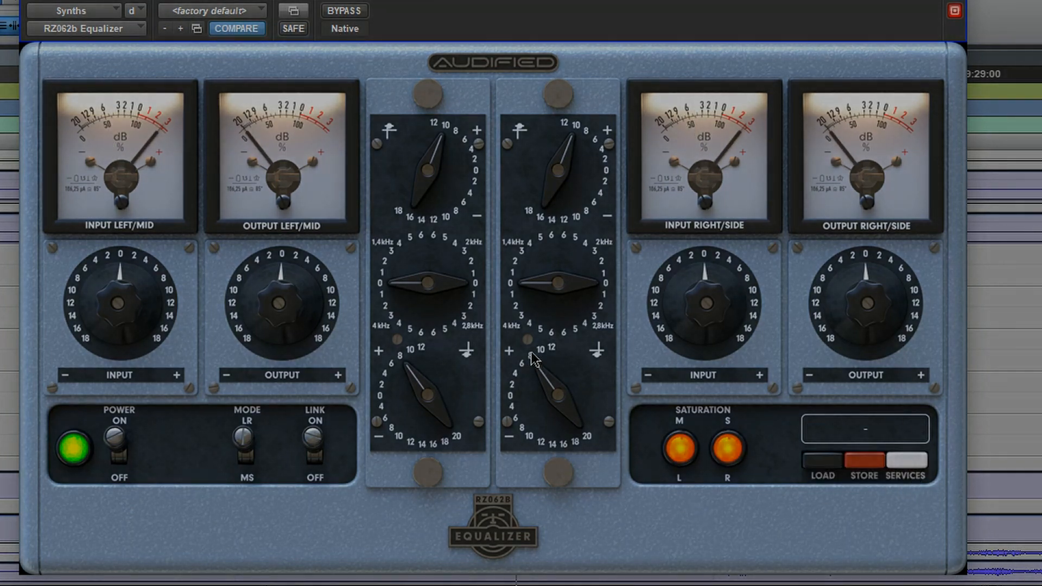
click(339, 11)
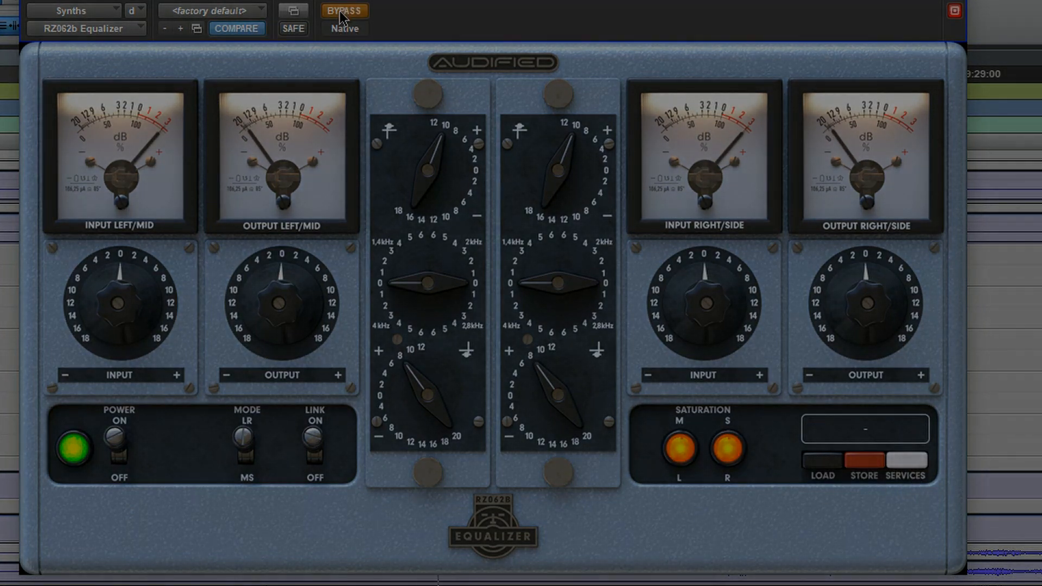
click(340, 11)
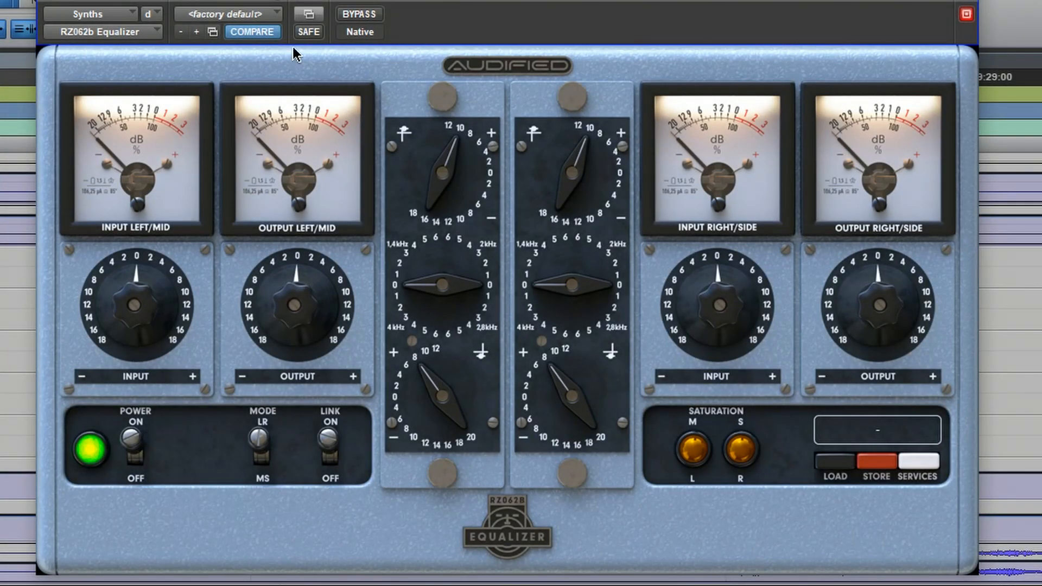
Restore the RZ062b's factory default preset and raise the calibration level above -23 dBFS
click(260, 15)
click(293, 24)
click(906, 460)
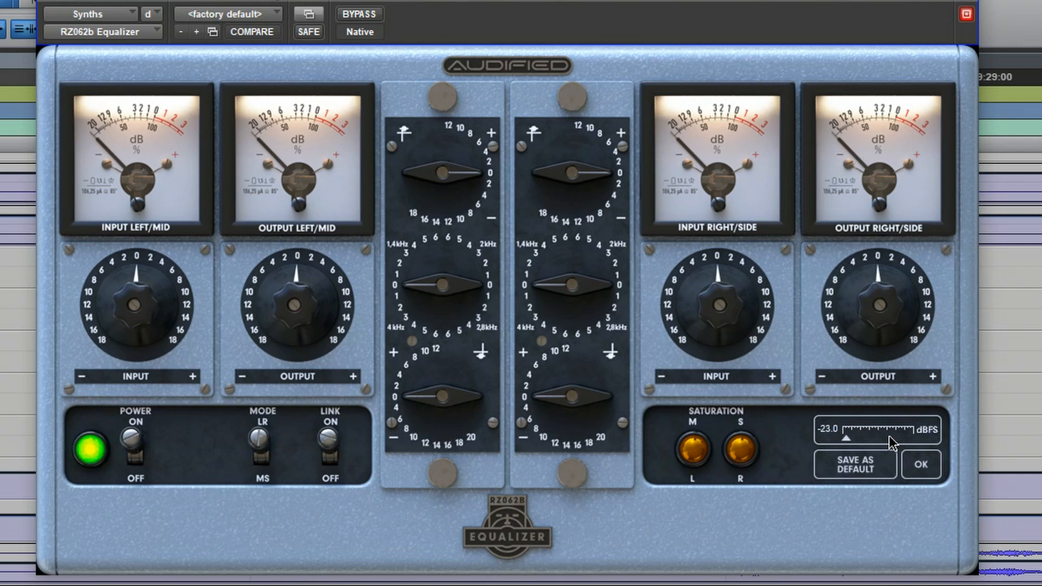
drag(845, 438, 881, 438)
click(907, 460)
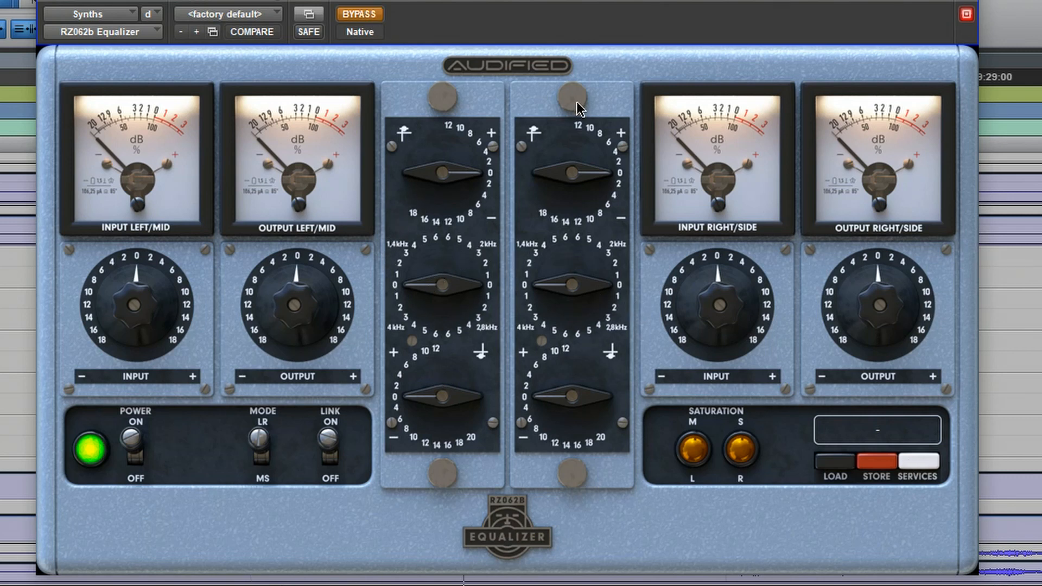
Try a linked 1.4 kHz presence setting of about 3 and compare it against bypass
click(362, 14)
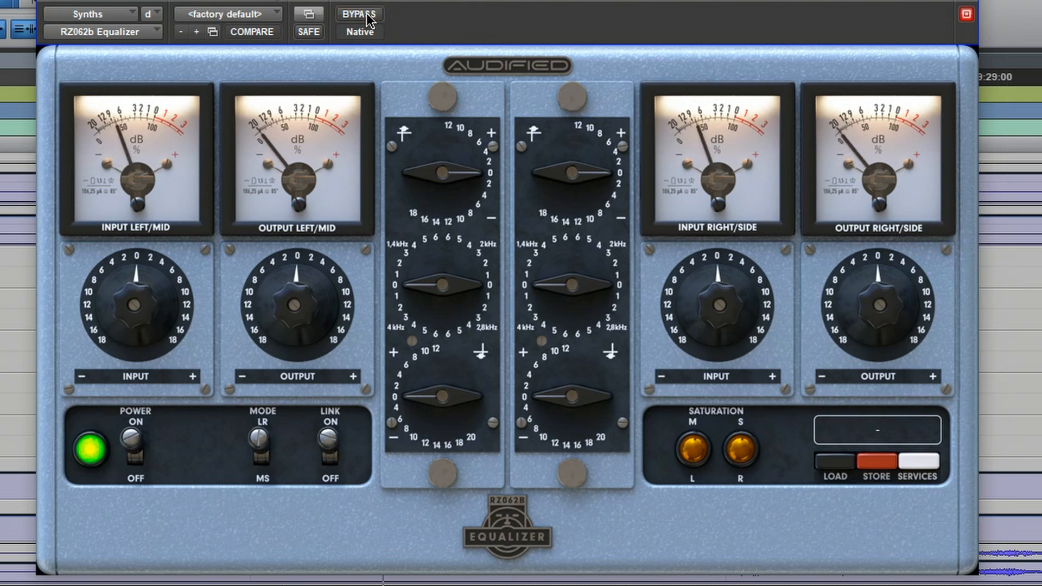
drag(419, 281, 421, 222)
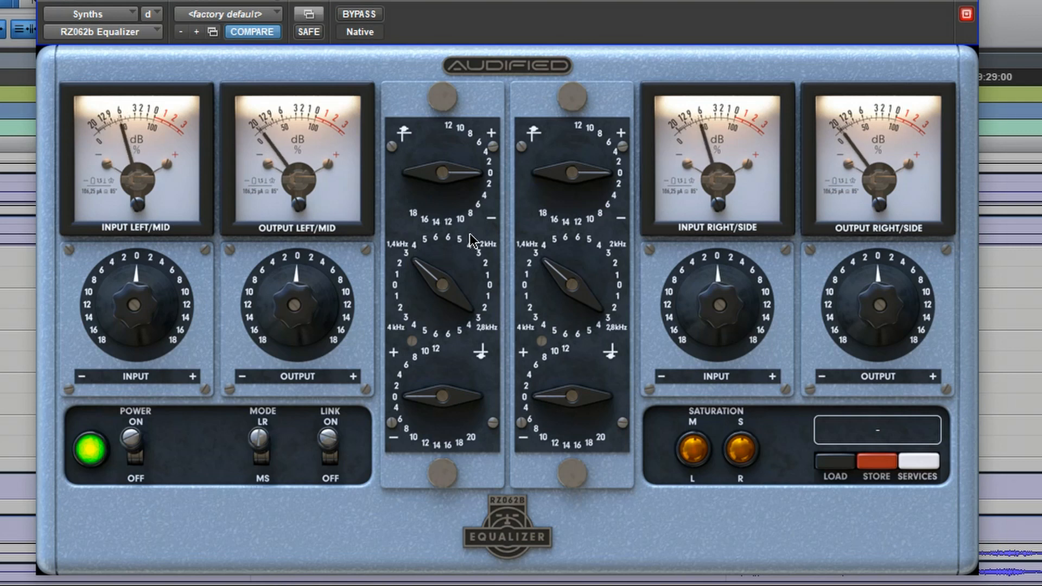
click(362, 14)
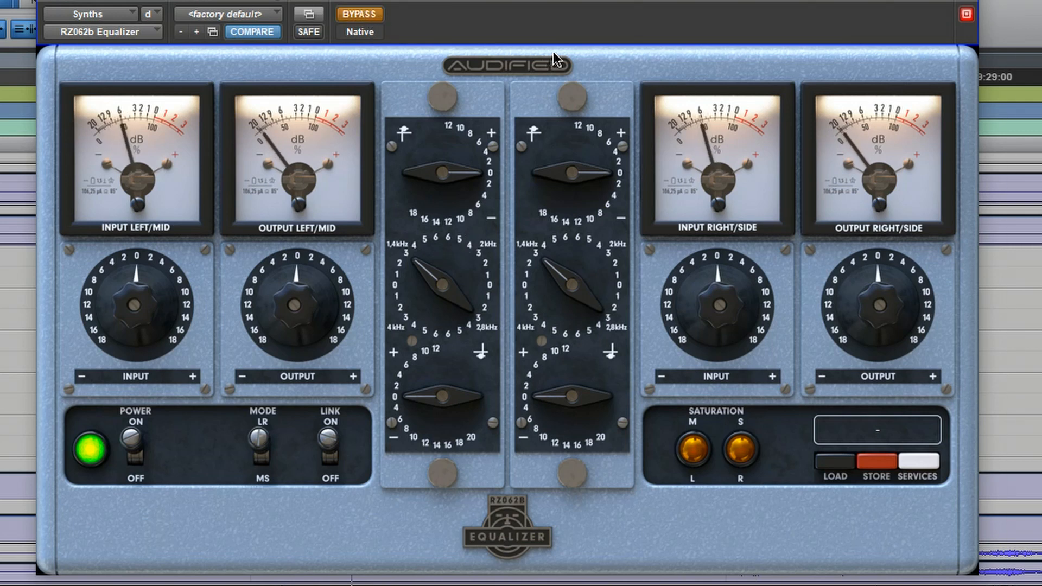
Try linked 2 kHz presence settings of about 5 and about 2, comparing each against bypass
click(358, 14)
drag(406, 249, 432, 241)
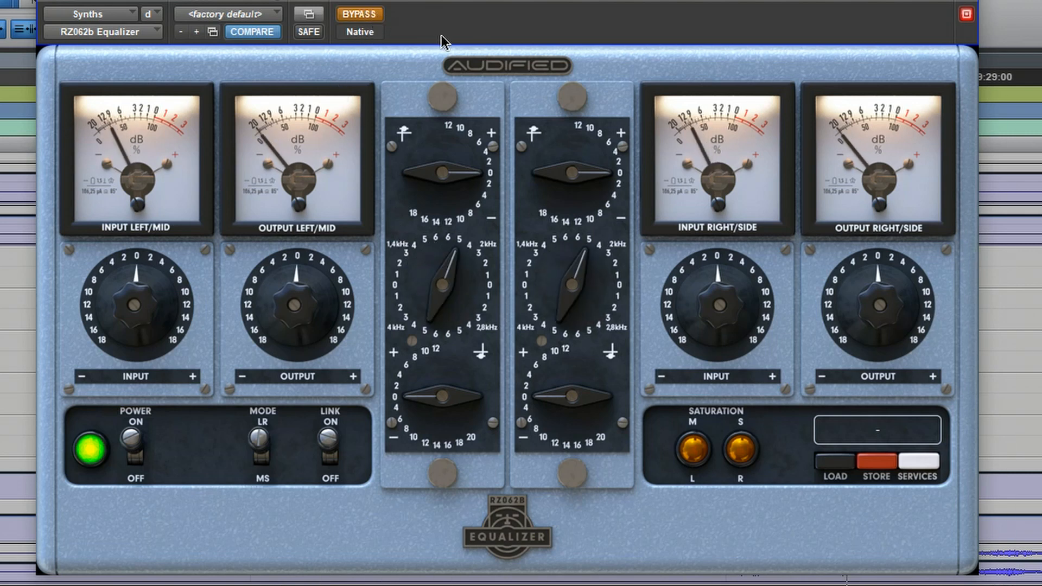
click(367, 16)
drag(443, 256, 426, 239)
click(347, 14)
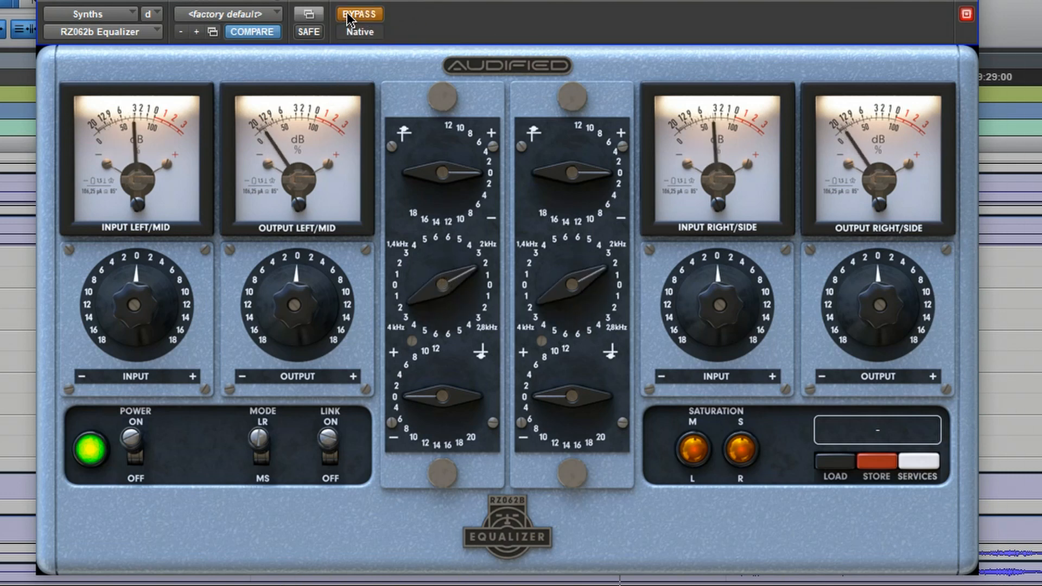
Try linked 2.8 kHz presence settings of about 2 and about 6, comparing each against bypass
click(346, 13)
drag(430, 291, 432, 282)
drag(438, 265, 429, 275)
click(365, 15)
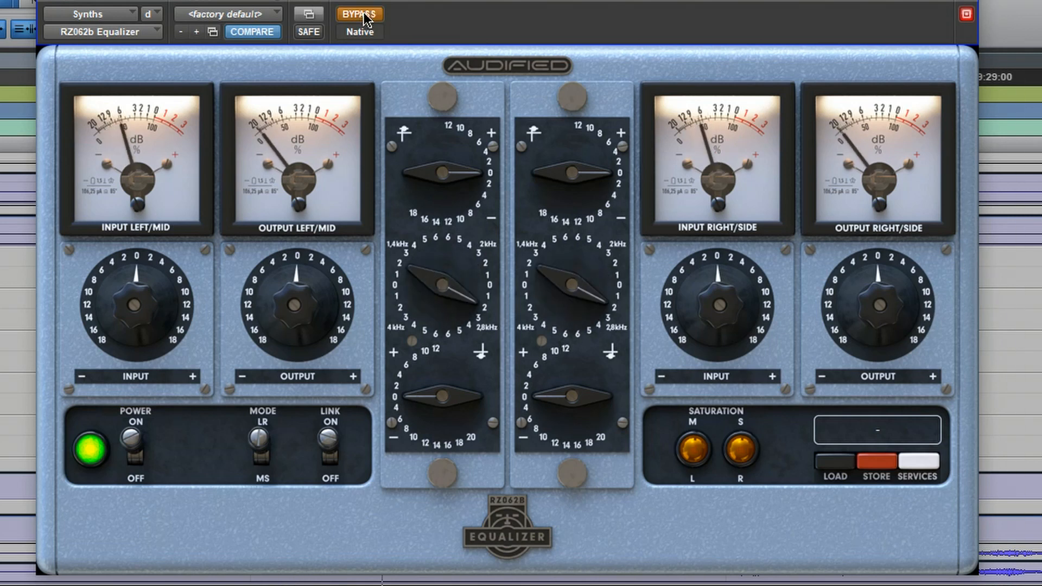
click(364, 15)
drag(415, 264, 429, 253)
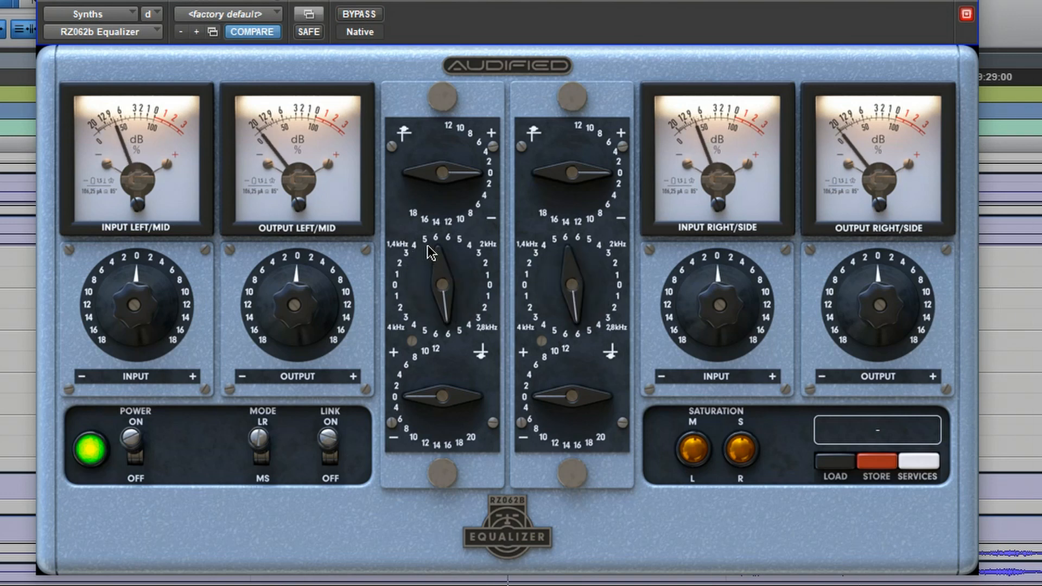
click(372, 16)
click(372, 14)
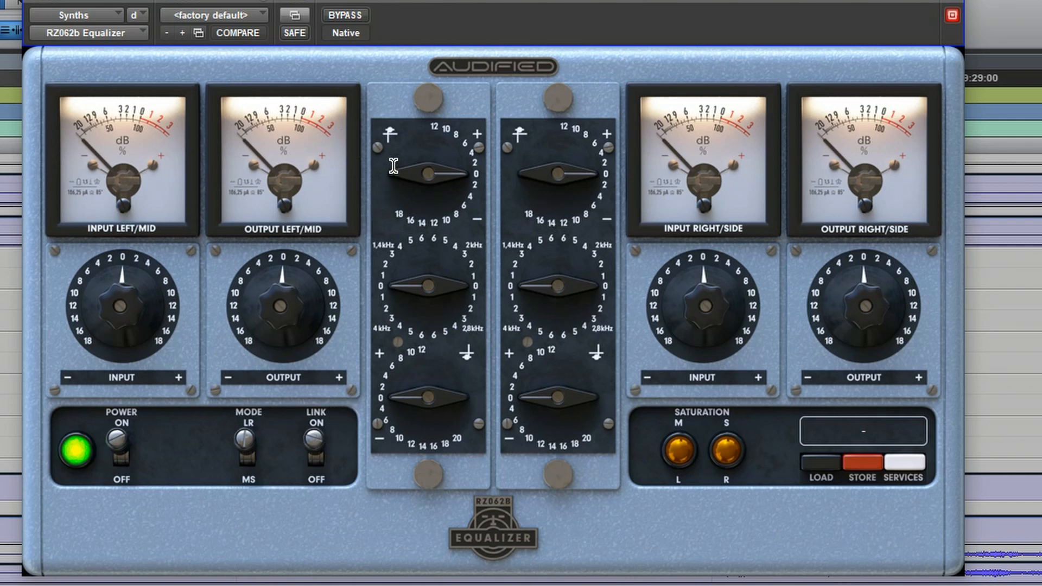
Raise the linked treble to about +4 dB, switch linking off, and adjust each channel's treble separately before returning both to 0
drag(395, 172, 409, 147)
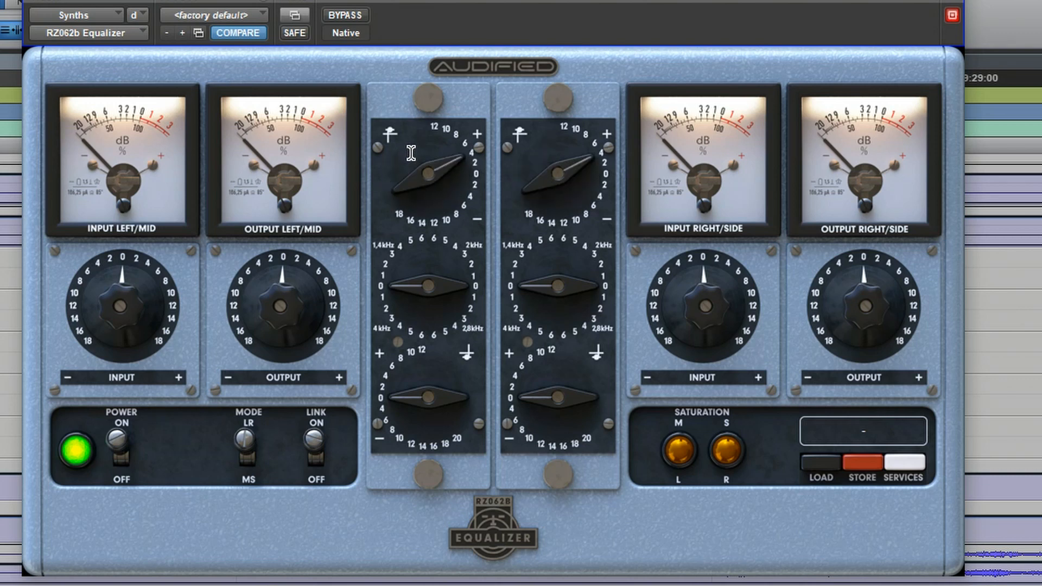
click(313, 441)
drag(411, 192, 382, 162)
drag(531, 135, 539, 165)
drag(450, 182, 429, 211)
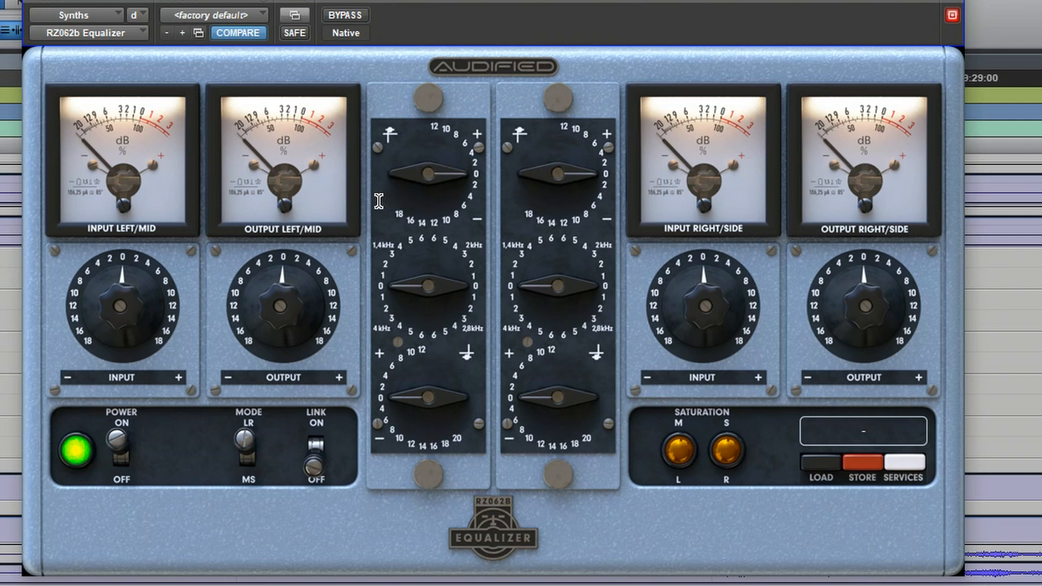
With linking off, set treble to +12 dB left and about -8 dB right, and presence to 4 kHz at 4 left and 1.4 kHz at 6 right
click(344, 18)
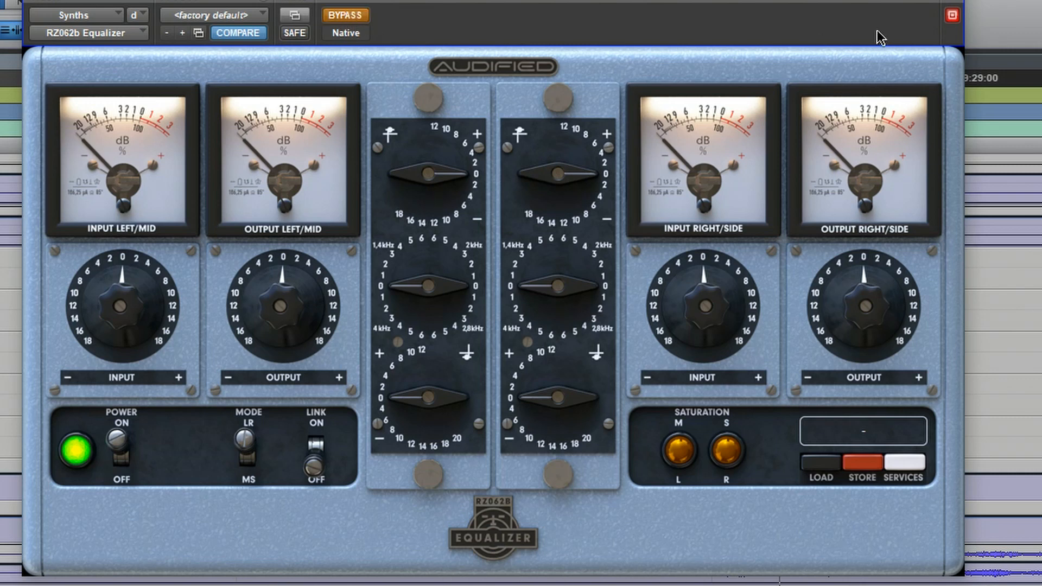
click(347, 17)
drag(421, 167, 421, 97)
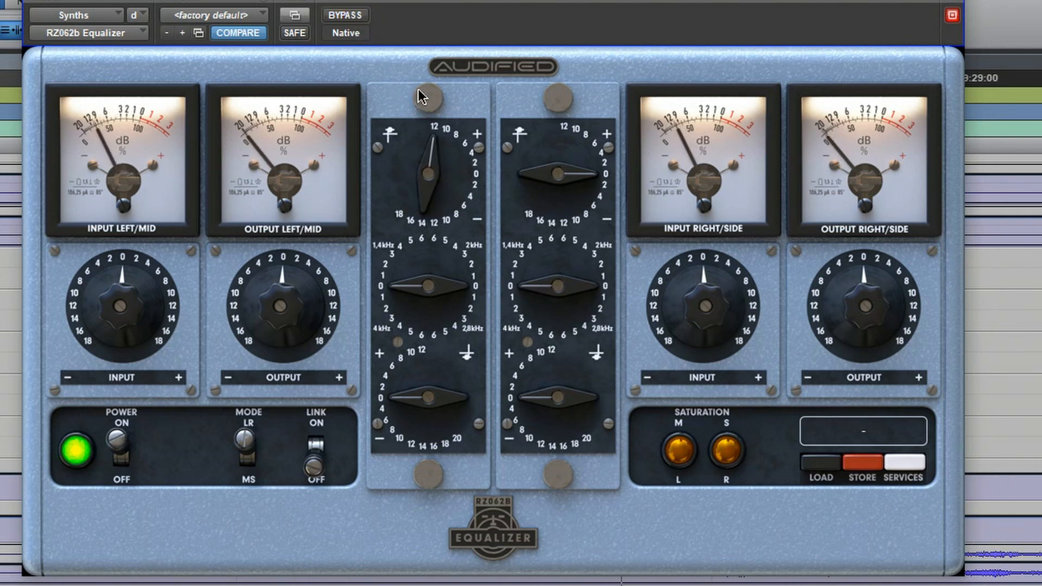
drag(558, 158, 534, 184)
drag(541, 291, 552, 244)
drag(434, 279, 431, 307)
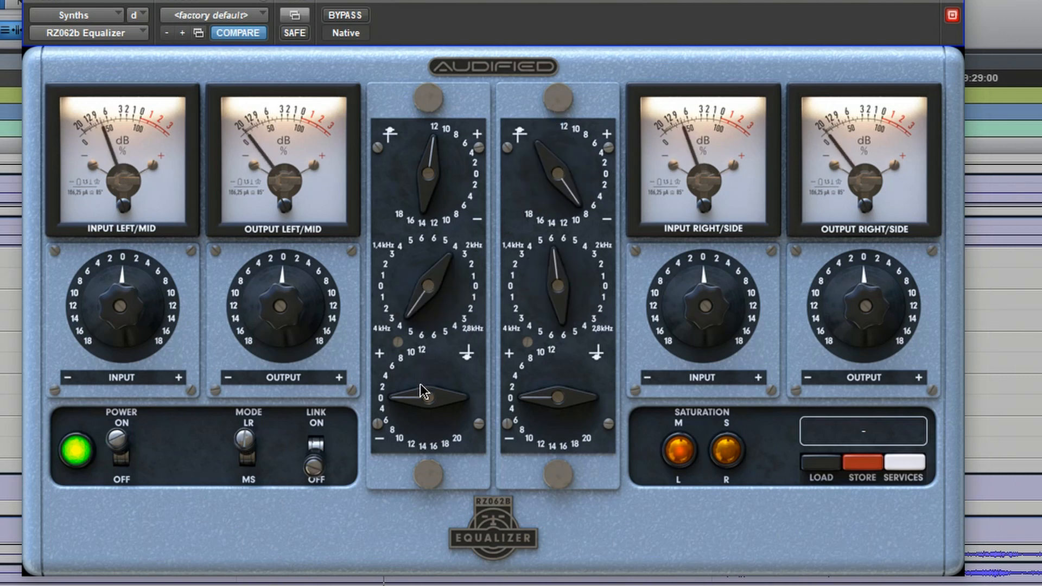
Set the bass to about +12 dB on the left and -8 dB on the right, and compare the unlinked settings against bypass
drag(423, 391, 424, 418)
drag(540, 400, 553, 448)
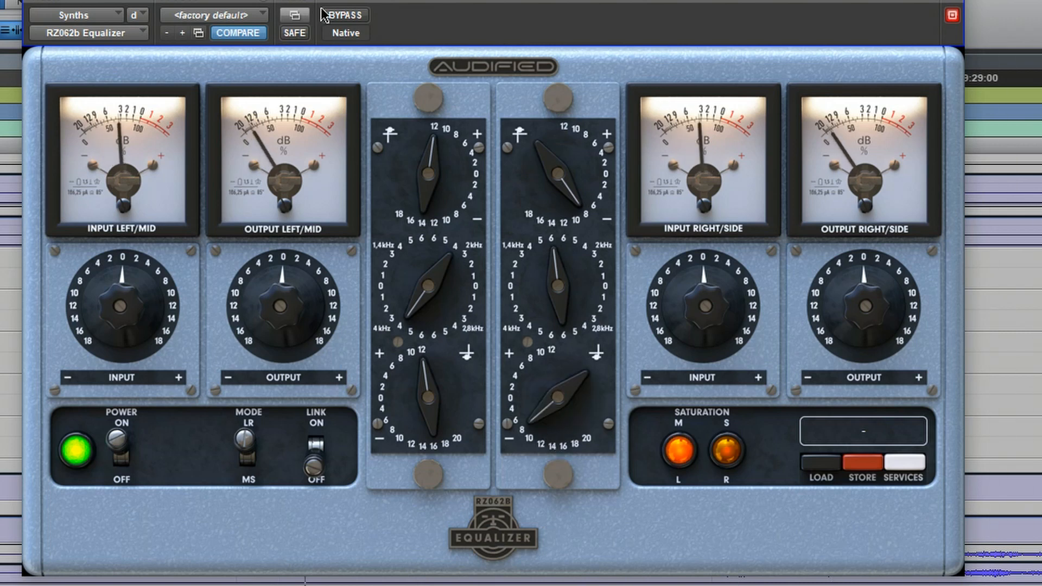
click(348, 16)
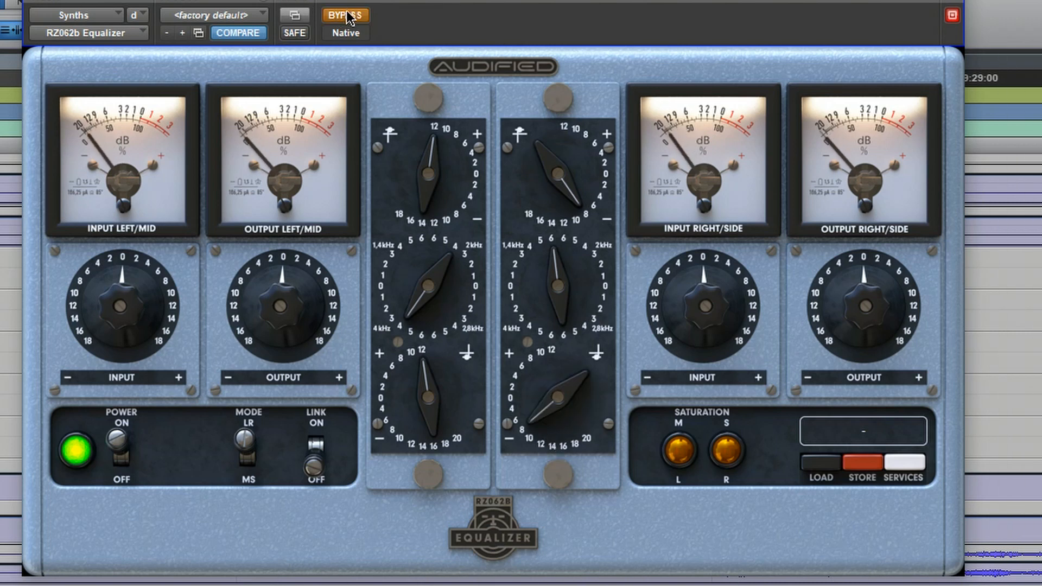
click(348, 16)
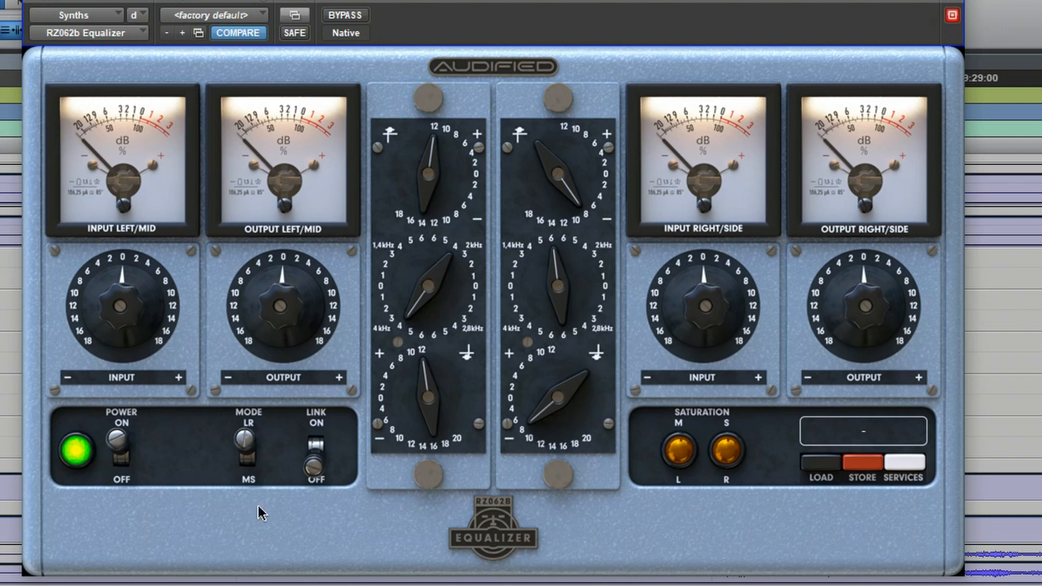
Toggle channel linking and mid/side mode on and off, and restore the factory default preset
click(316, 472)
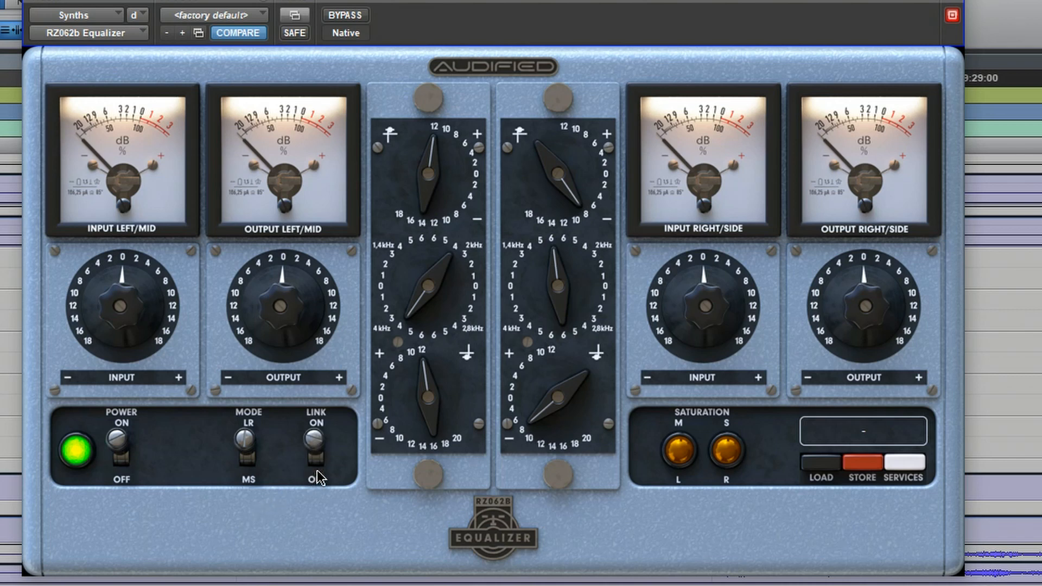
click(320, 453)
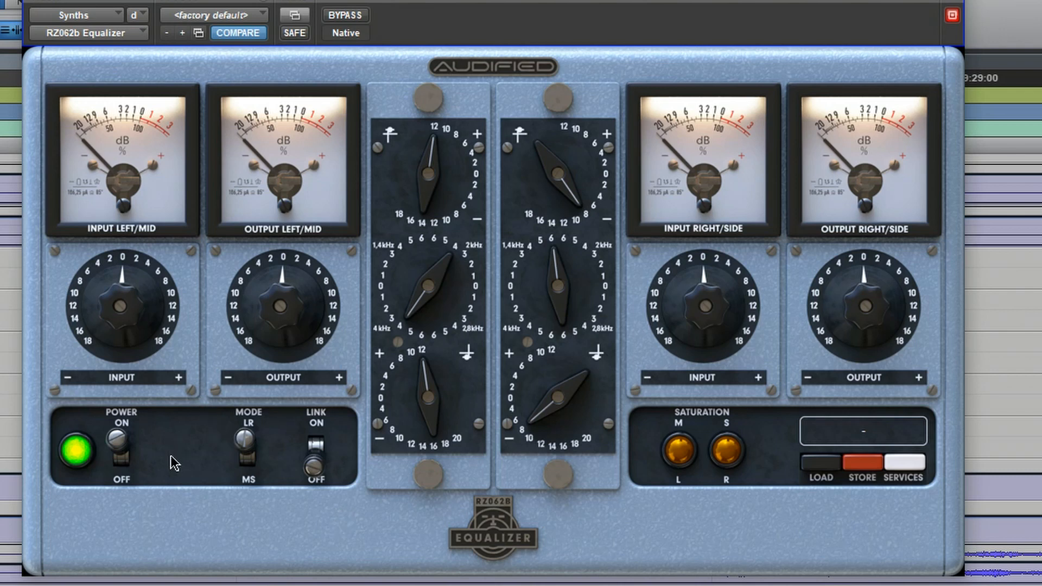
click(239, 446)
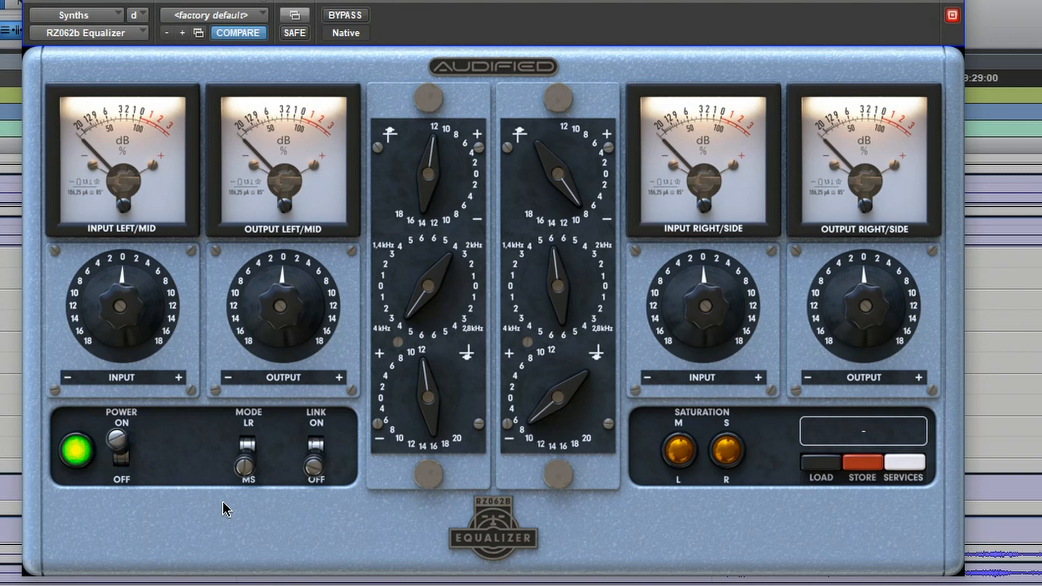
click(247, 470)
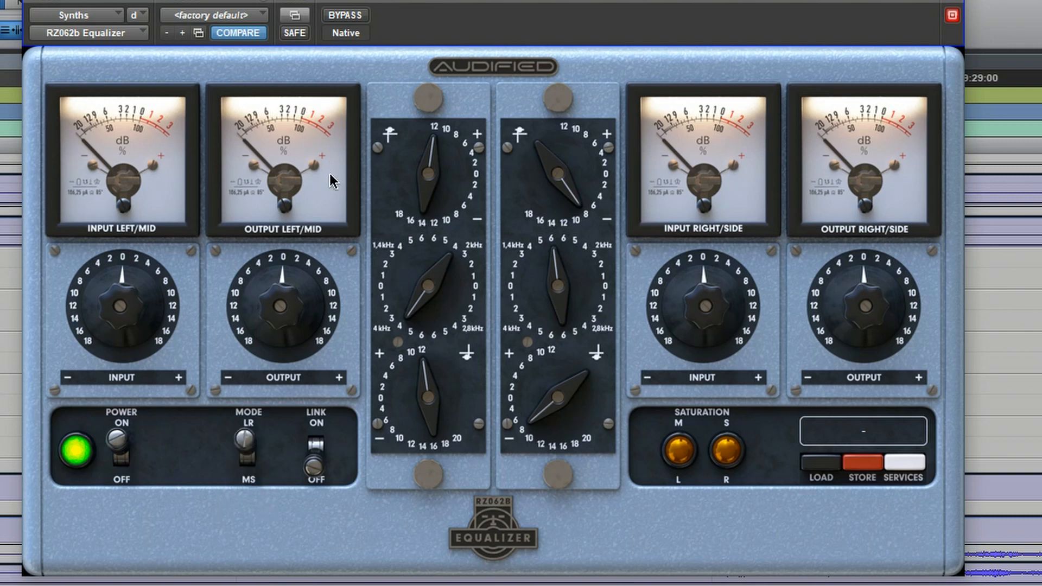
click(195, 15)
click(217, 17)
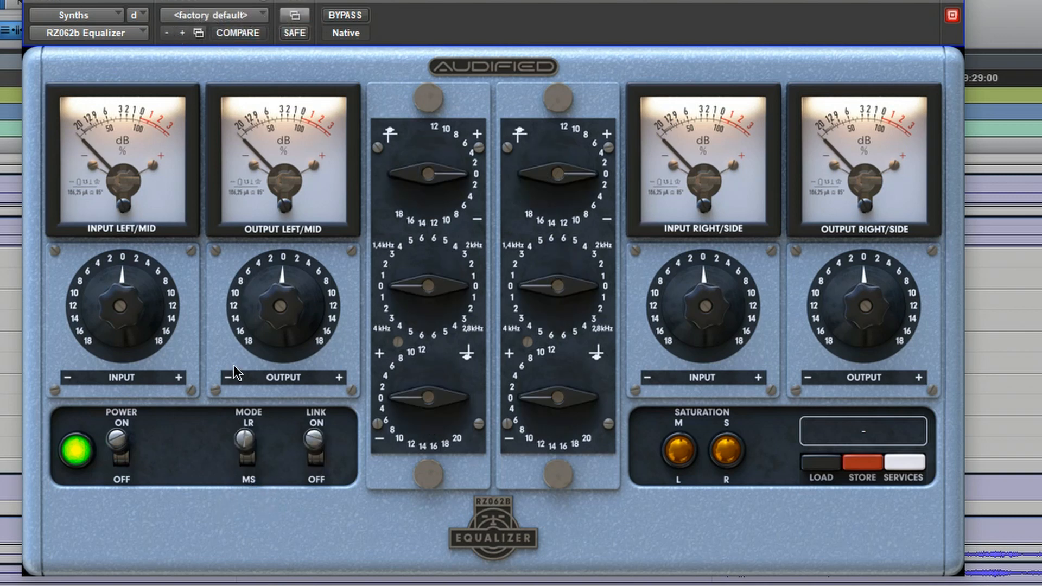
Compare mid/side with left/right mode, and raise the linked treble to about +8 dB in mid/side mode
click(244, 457)
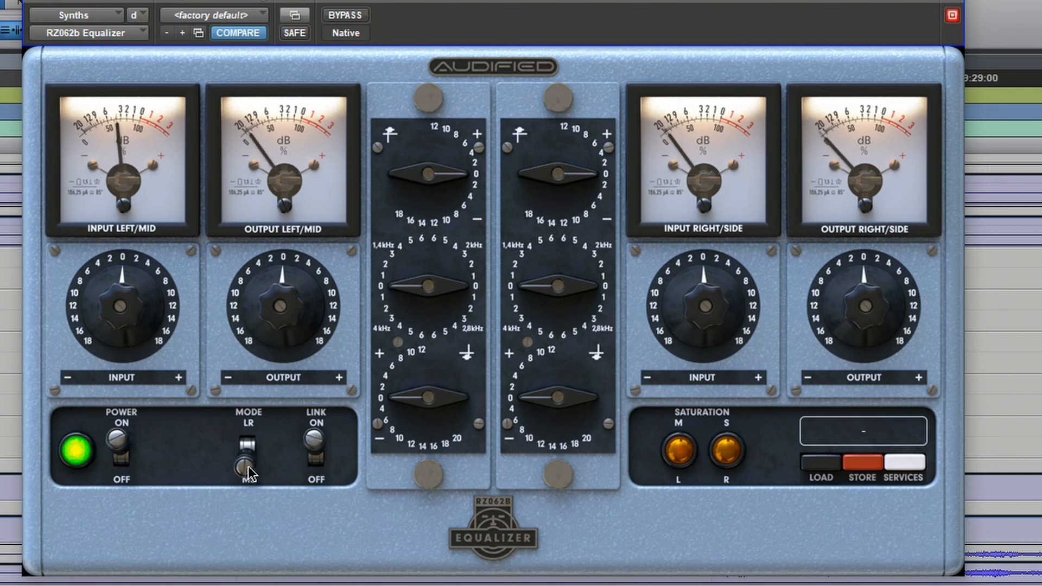
click(248, 468)
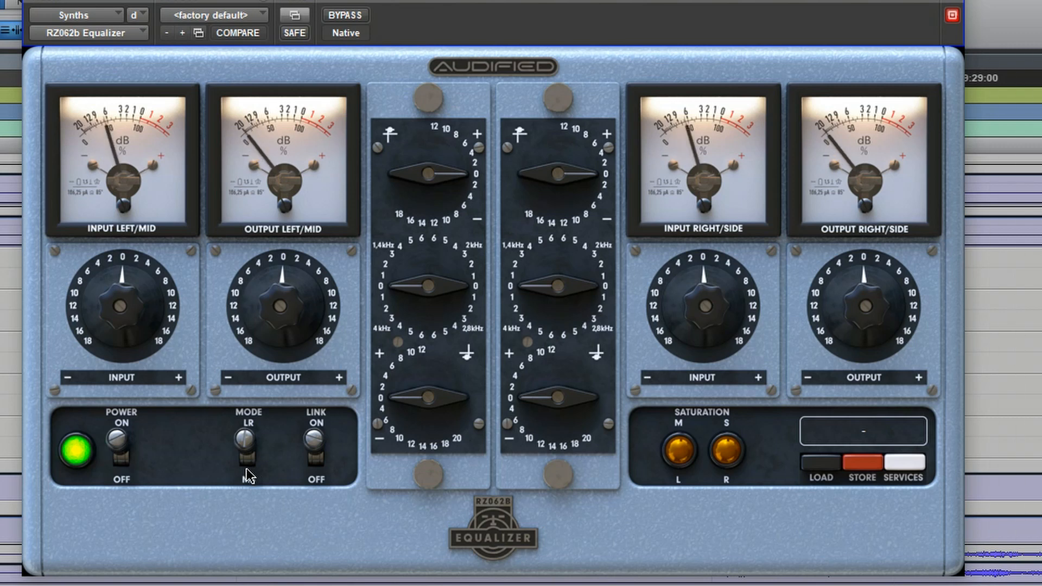
click(247, 468)
drag(425, 174, 435, 127)
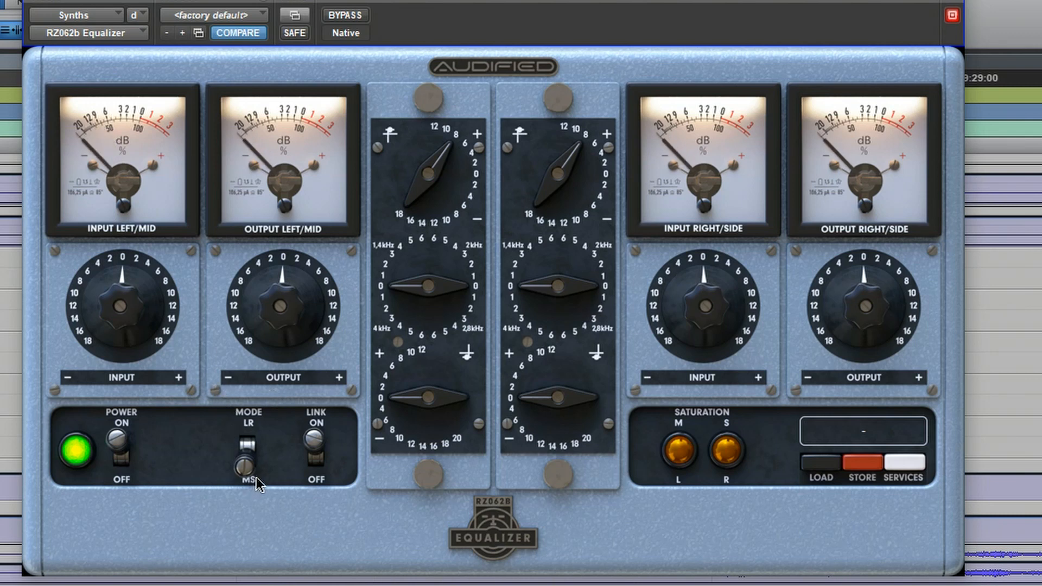
Return the equalizer to left/right mode and switch its power off and back on
click(244, 464)
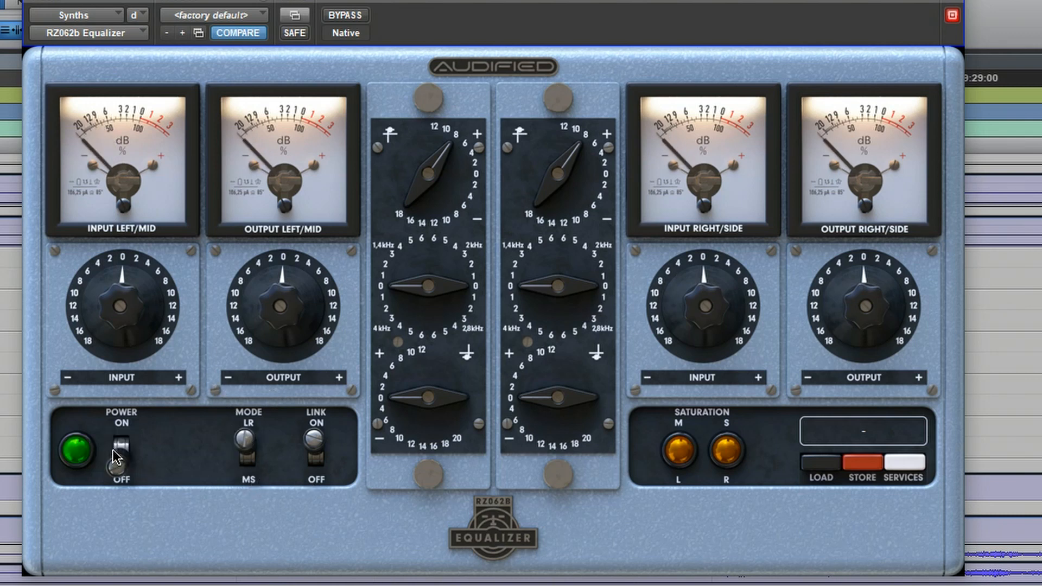
click(116, 455)
click(116, 455)
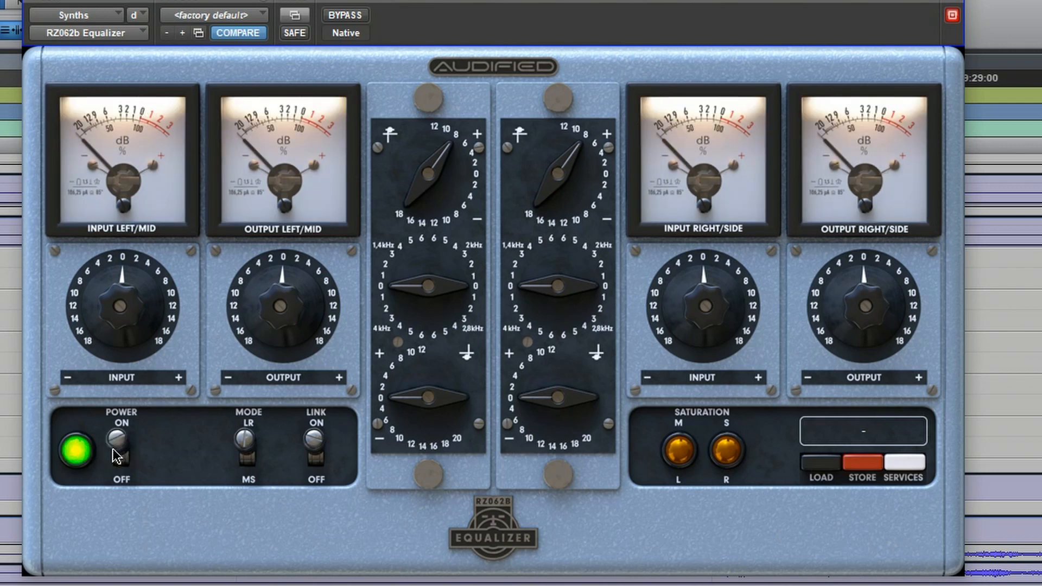